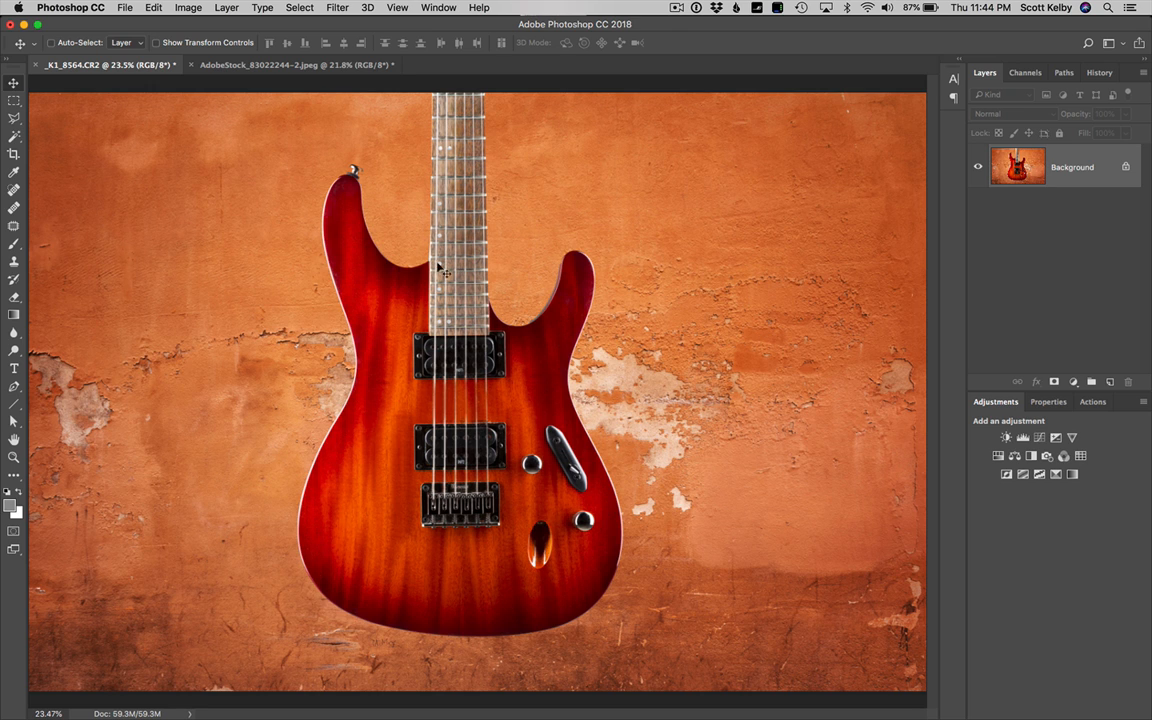
Select the guitar with Select Subject and copy it onto a new layer, checking the cutout with the background hidden
{"action": "left_click", "coordinate": [14, 135]}
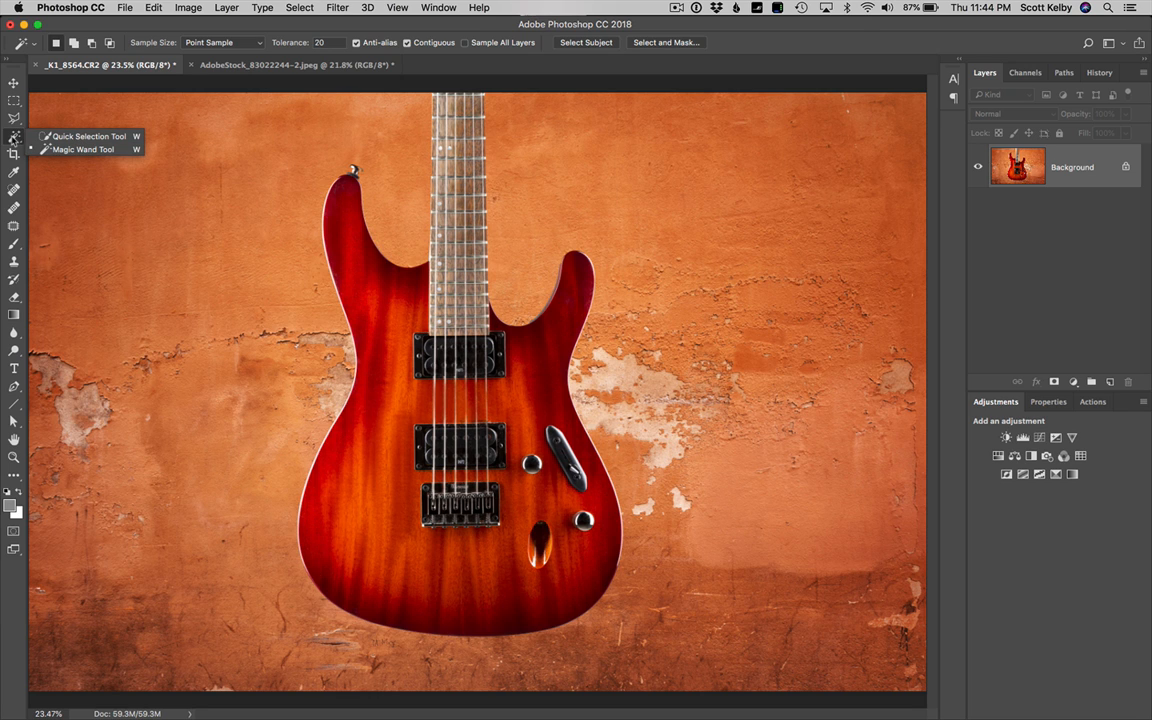
{"action": "left_click", "coordinate": [14, 137]}
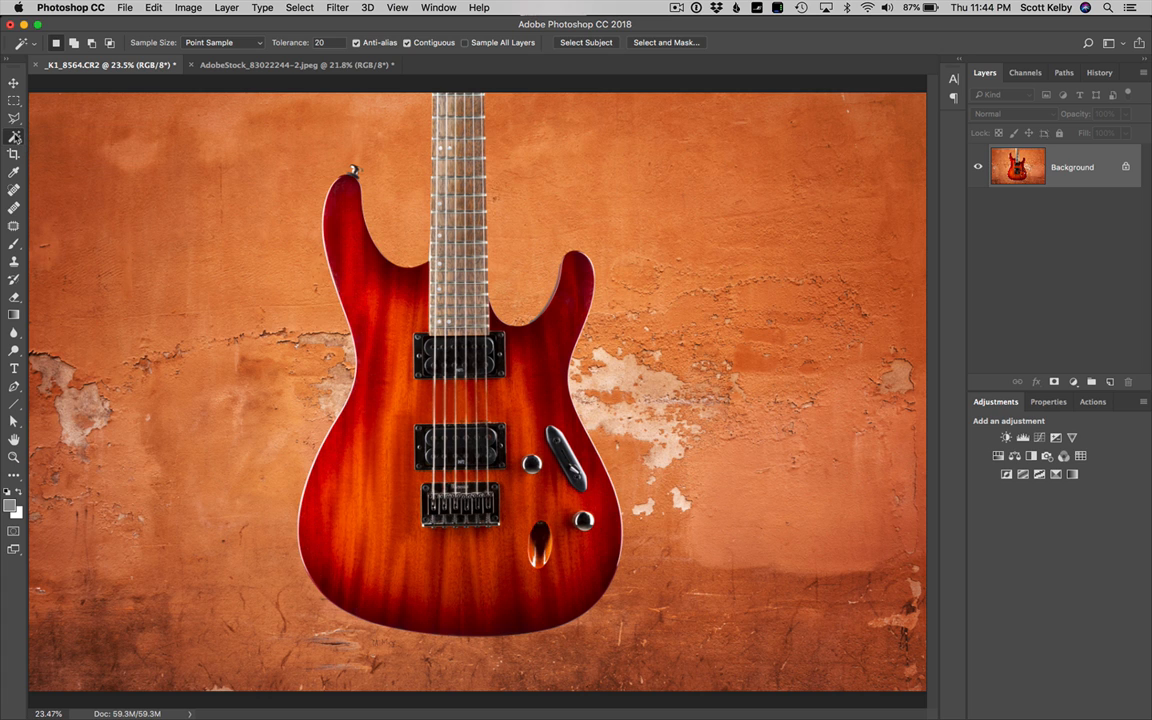
{"action": "left_click", "coordinate": [14, 137]}
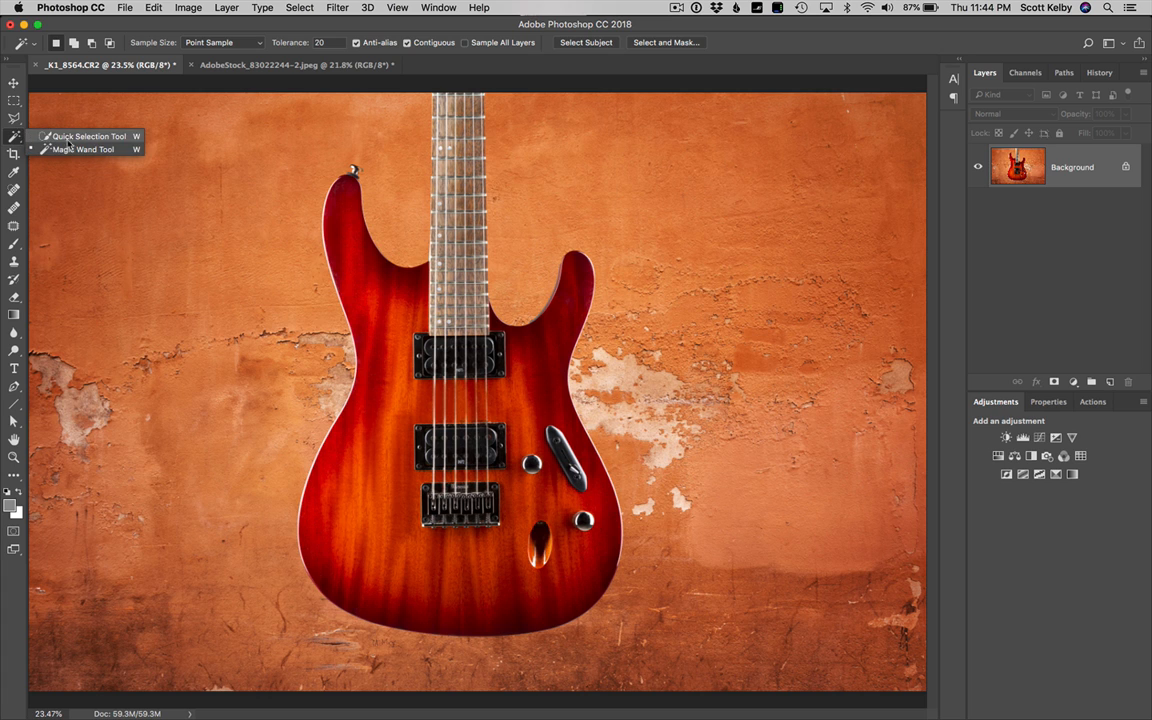
{"action": "left_click", "coordinate": [16, 138]}
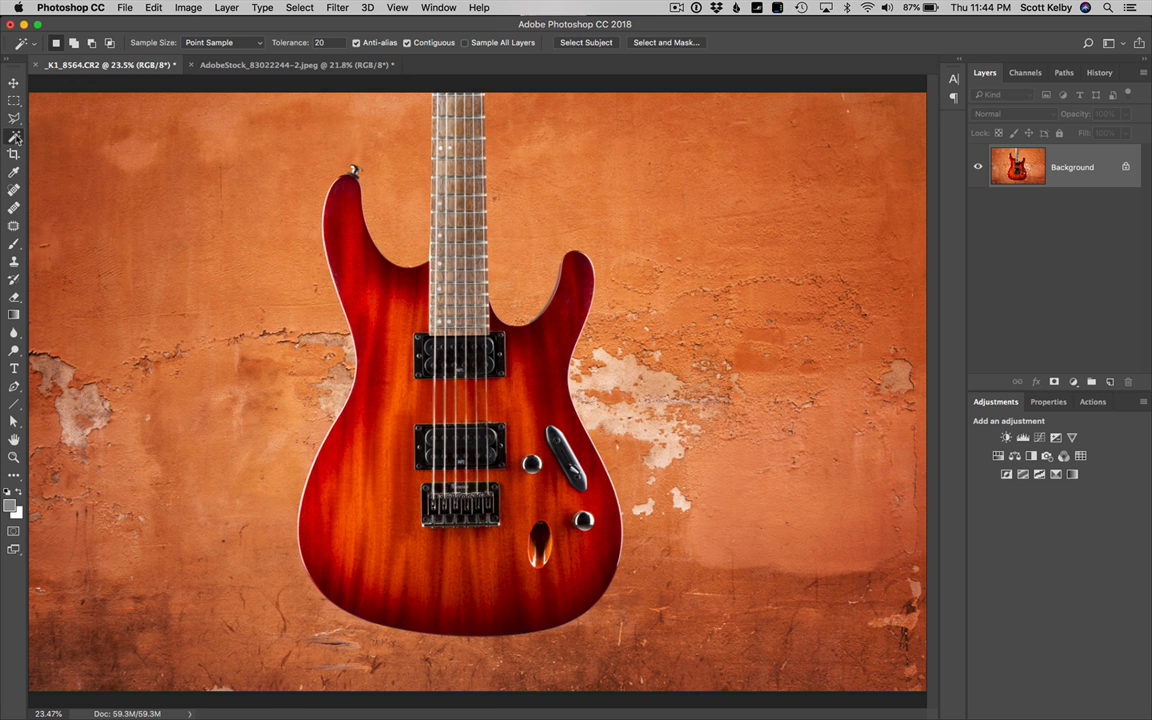
{"action": "left_click", "coordinate": [605, 45]}
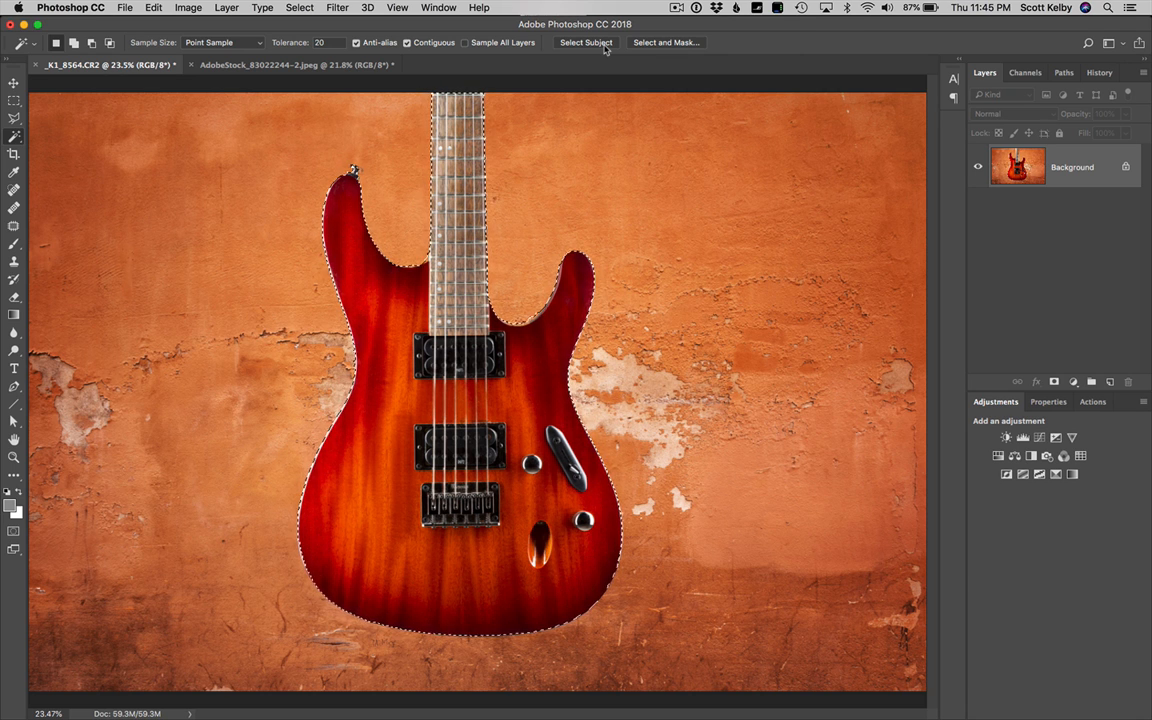
{"action": "key", "text": "super+j"}
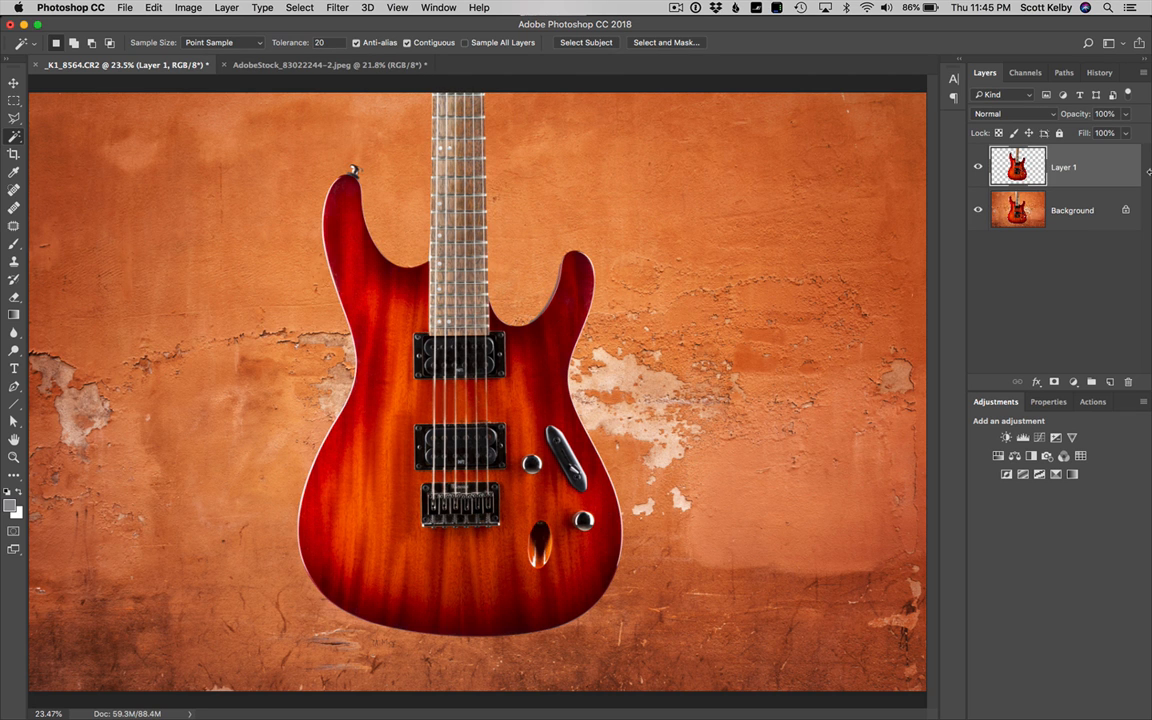
{"action": "left_click", "coordinate": [978, 210]}
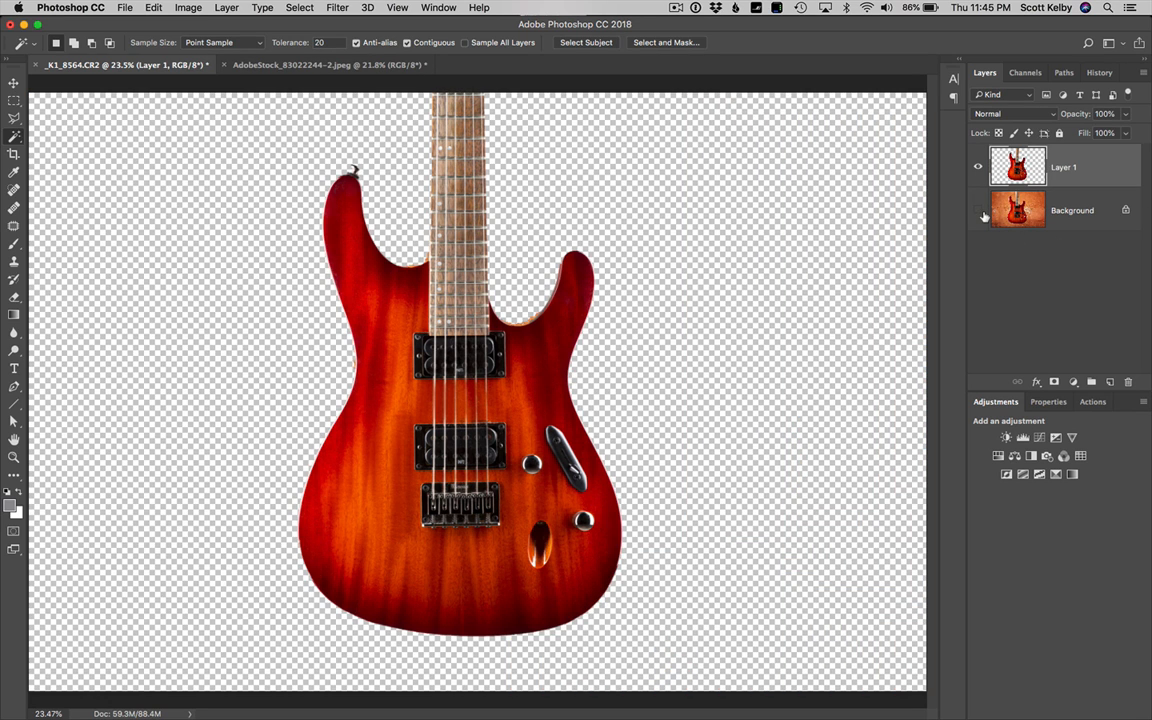
{"action": "left_click", "coordinate": [978, 210]}
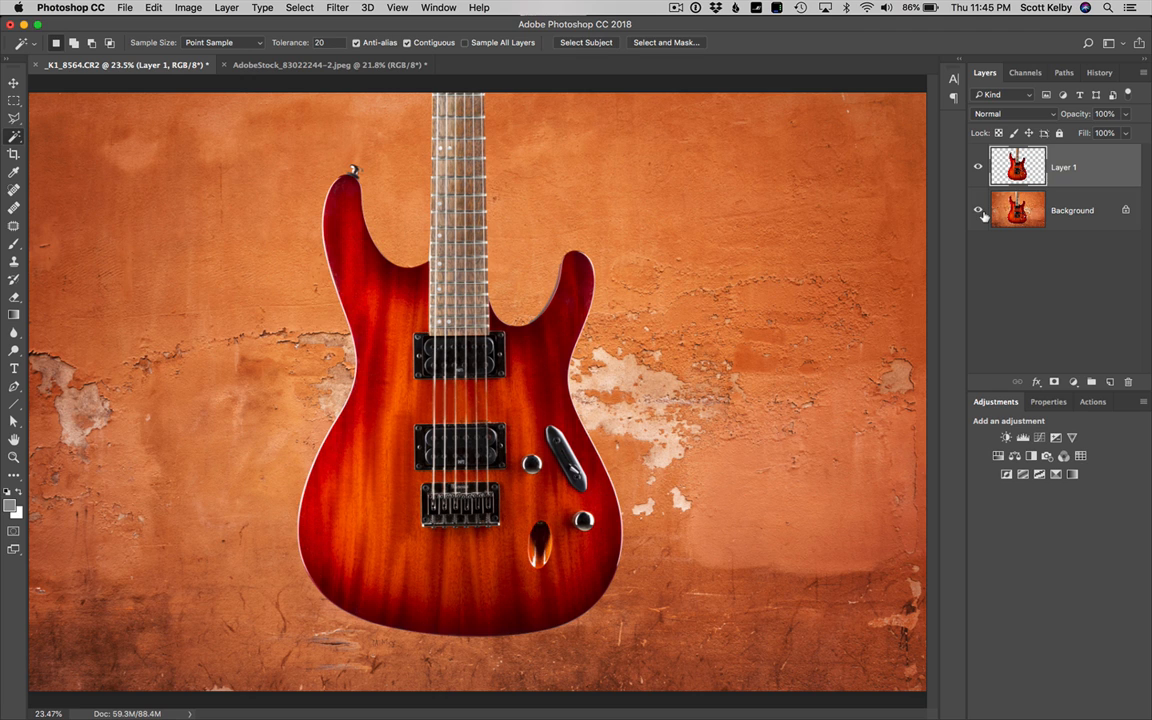
Add a drop shadow to the guitar layer with 45% opacity, a 97° angle and a distance of 142 px
{"action": "left_click", "coordinate": [1037, 382]}
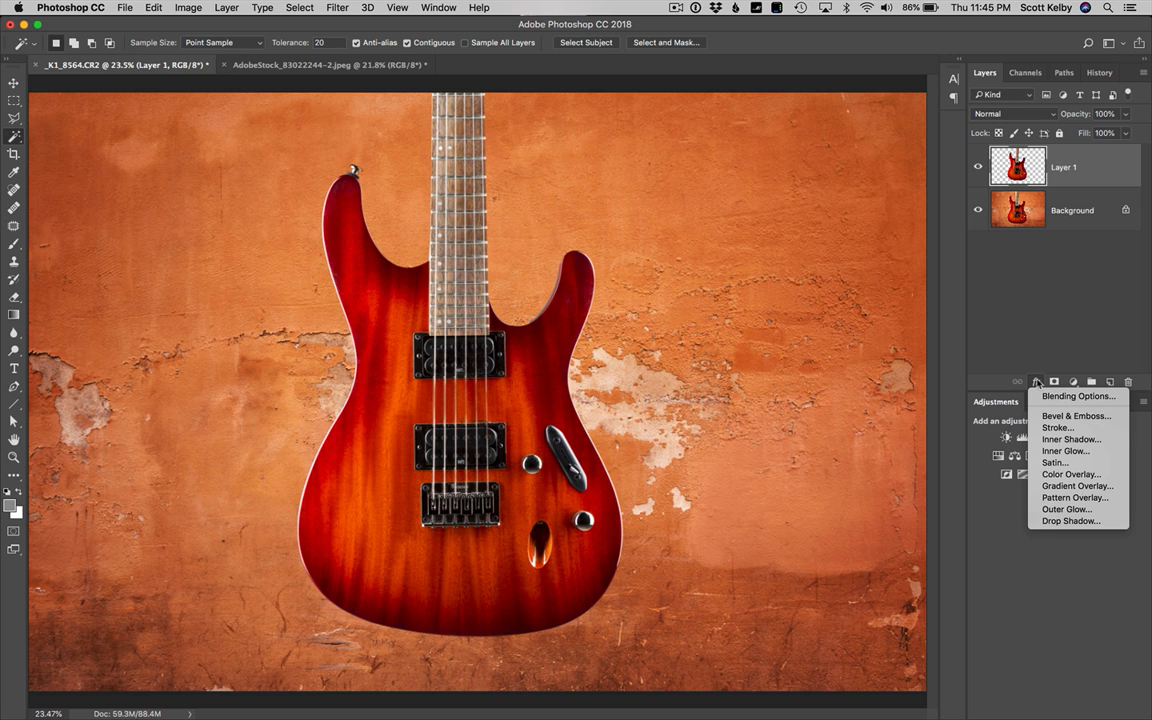
{"action": "left_click", "coordinate": [1060, 521]}
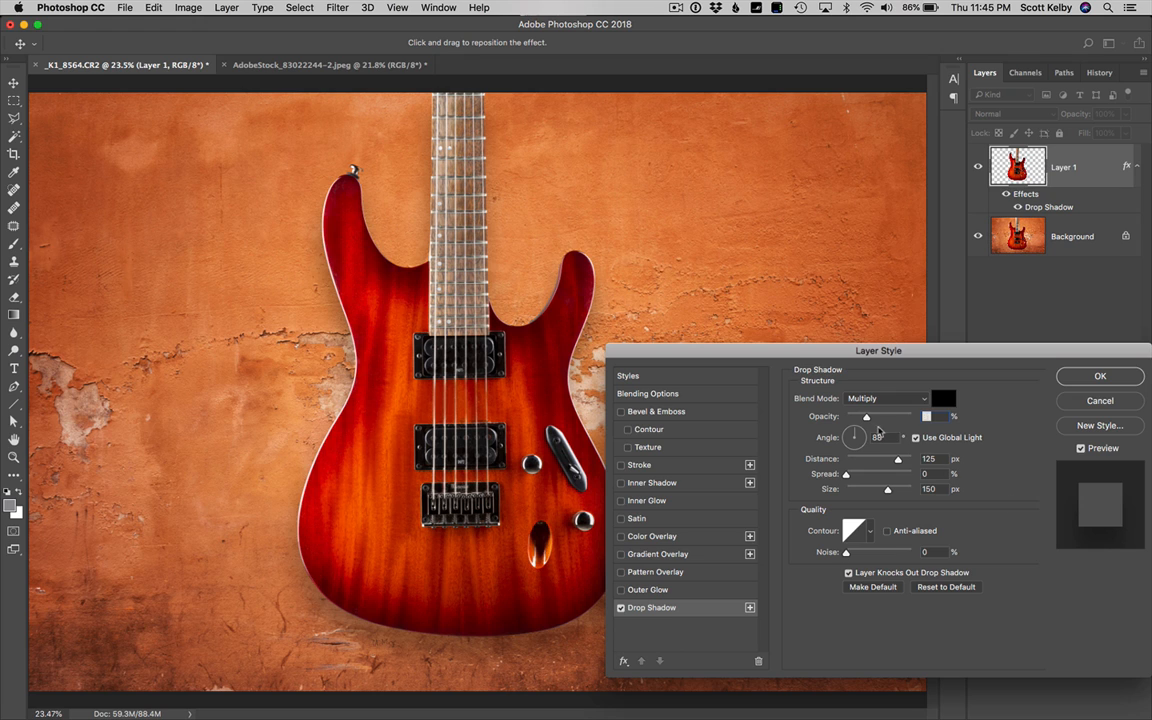
{"action": "left_click_drag", "start_coordinate": [869, 419], "coordinate": [877, 420]}
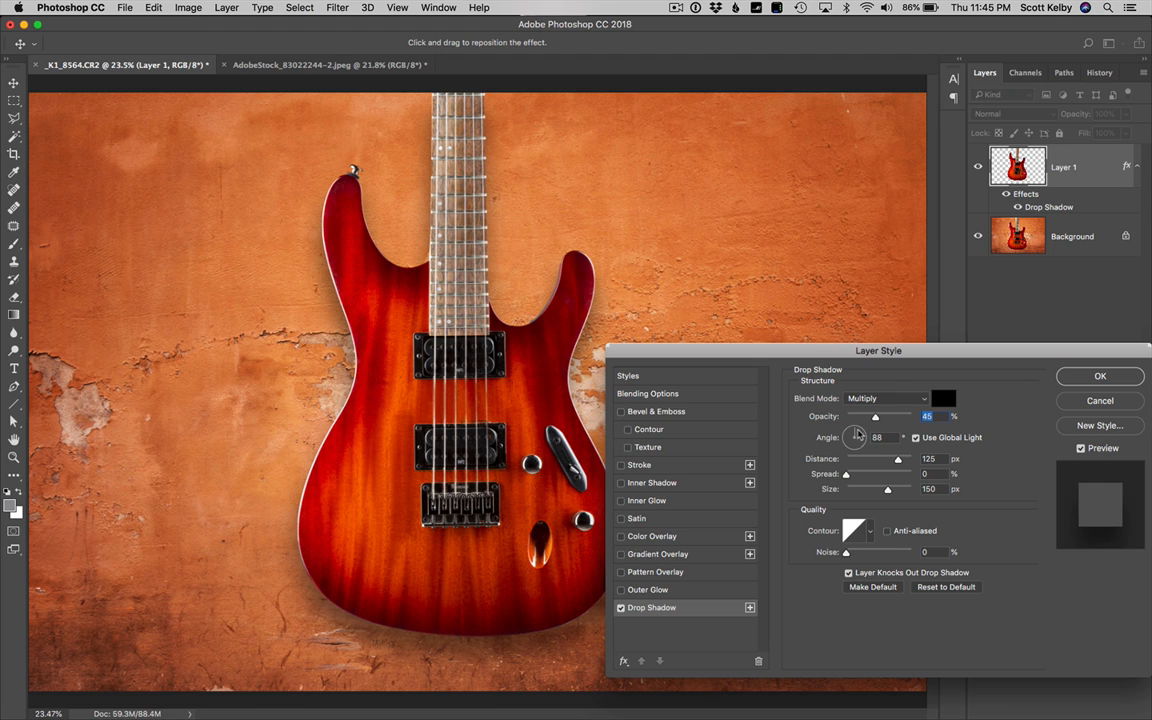
{"action": "mouse_move", "coordinate": [855, 437]}
{"action": "left_mouse_down"}
{"action": "mouse_move", "coordinate": [890, 463]}
{"action": "mouse_move", "coordinate": [870, 467]}
{"action": "mouse_move", "coordinate": [845, 440]}
{"action": "mouse_move", "coordinate": [856, 436]}
{"action": "mouse_move", "coordinate": [851, 446]}
{"action": "left_mouse_up"}
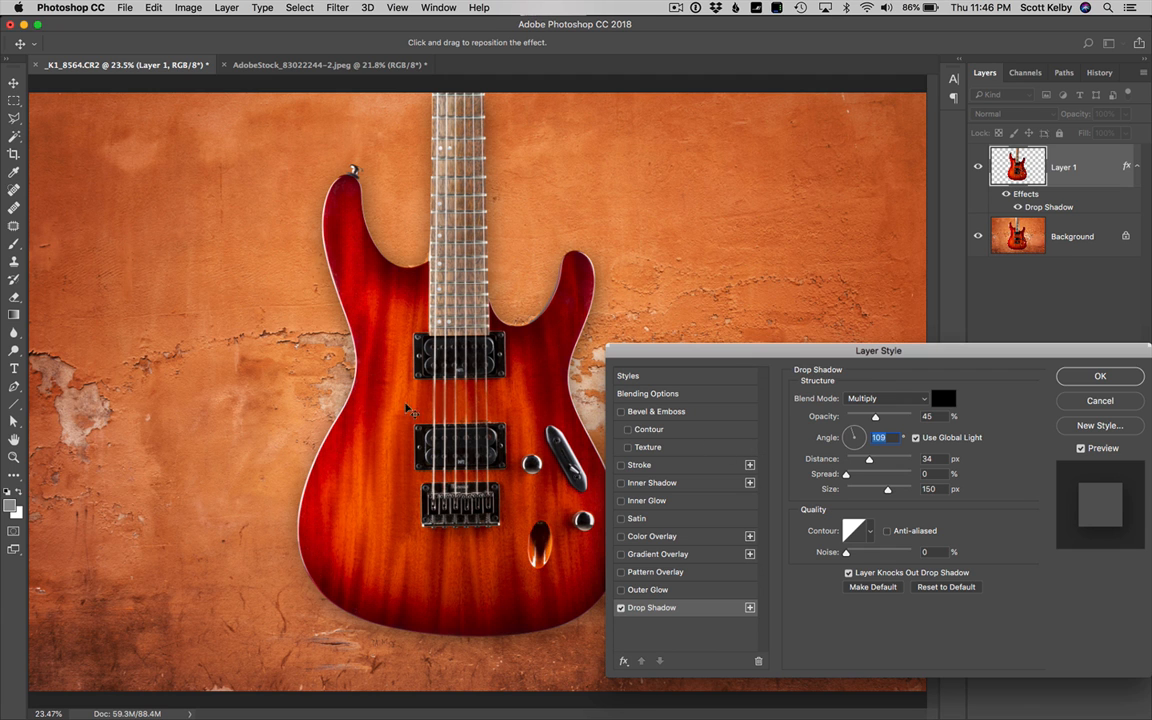
{"action": "mouse_move", "coordinate": [369, 412]}
{"action": "left_mouse_down"}
{"action": "mouse_move", "coordinate": [338, 372]}
{"action": "mouse_move", "coordinate": [290, 442]}
{"action": "mouse_move", "coordinate": [410, 380]}
{"action": "mouse_move", "coordinate": [345, 431]}
{"action": "mouse_move", "coordinate": [420, 400]}
{"action": "mouse_move", "coordinate": [330, 420]}
{"action": "mouse_move", "coordinate": [430, 395]}
{"action": "mouse_move", "coordinate": [397, 412]}
{"action": "mouse_move", "coordinate": [369, 397]}
{"action": "mouse_move", "coordinate": [372, 429]}
{"action": "left_mouse_up"}
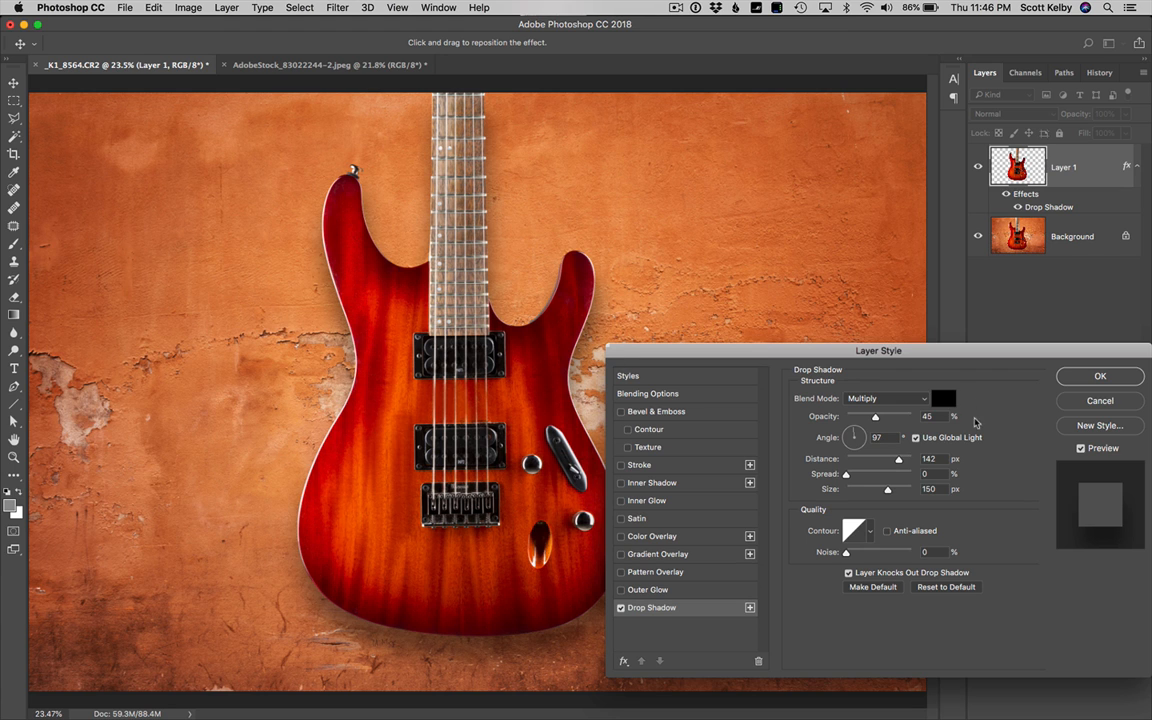
{"action": "key", "text": "Return"}
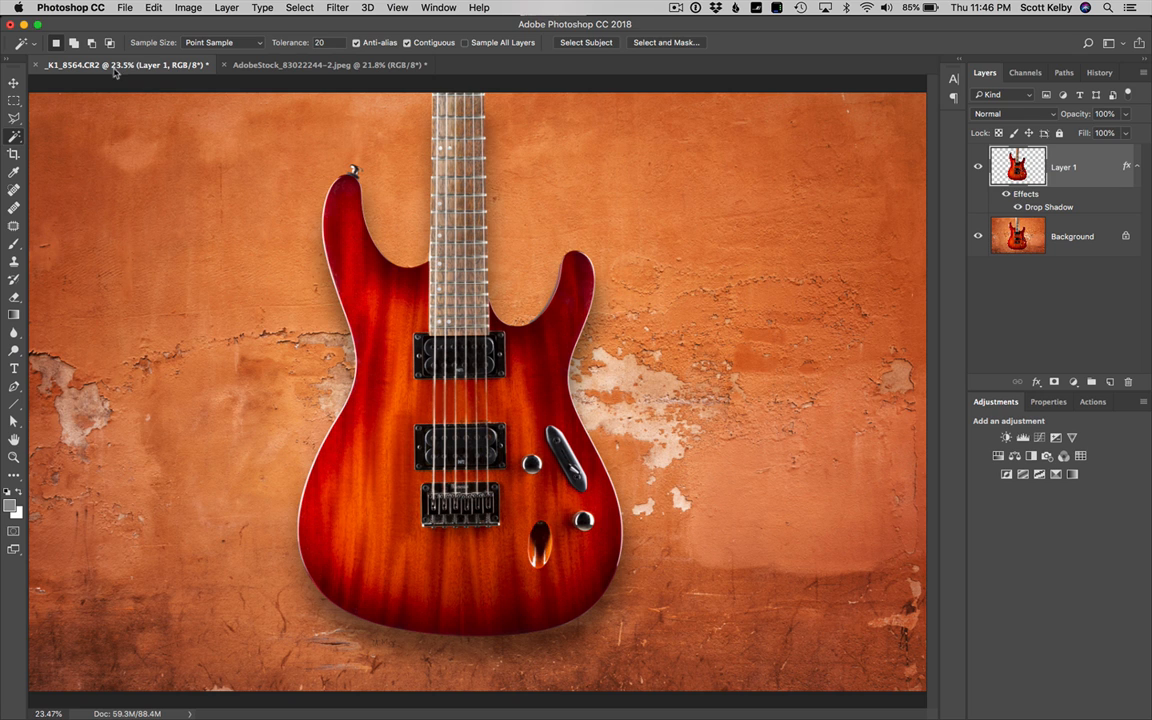
Paint a spot between the guitar's pickups and a diagonal stroke across the wall with a soft white 400 px brush
{"action": "left_click", "coordinate": [14, 244]}
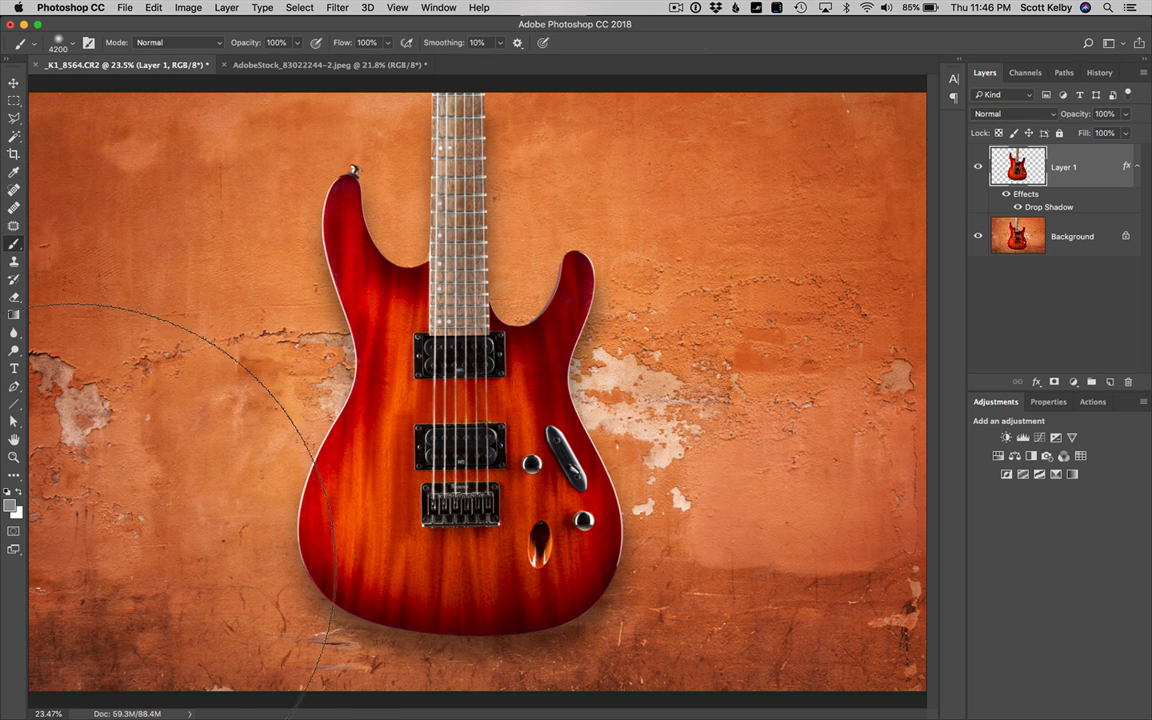
{"action": "key", "text": "x"}
{"action": "key", "text": "p"}
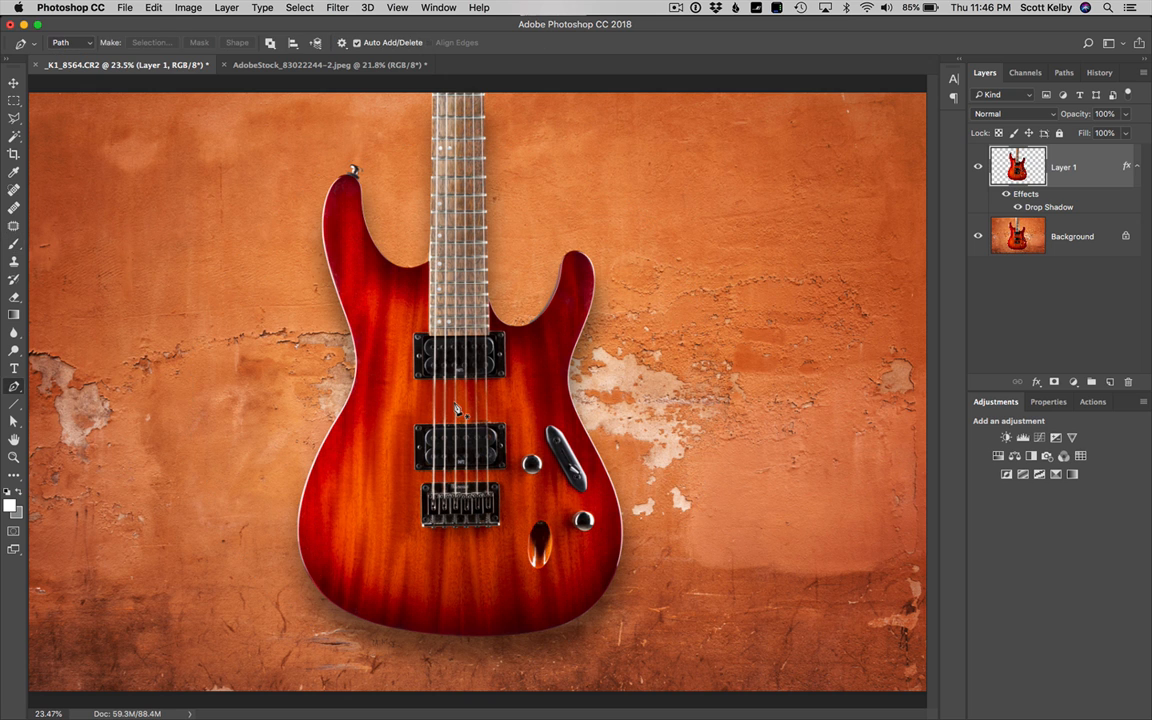
{"action": "key", "text": "b"}
{"action": "key", "text": "bracketleft"}
{"action": "key", "text": "bracketleft"}
{"action": "key", "text": "bracketleft"}
{"action": "key", "text": "bracketleft"}
{"action": "key", "text": "bracketleft"}
{"action": "key", "text": "bracketleft"}
{"action": "key", "text": "bracketleft"}
{"action": "key", "text": "bracketleft"}
{"action": "key", "text": "bracketleft"}
{"action": "key", "text": "bracketleft"}
{"action": "key", "text": "bracketleft"}
{"action": "key", "text": "bracketleft"}
{"action": "key", "text": "bracketleft"}
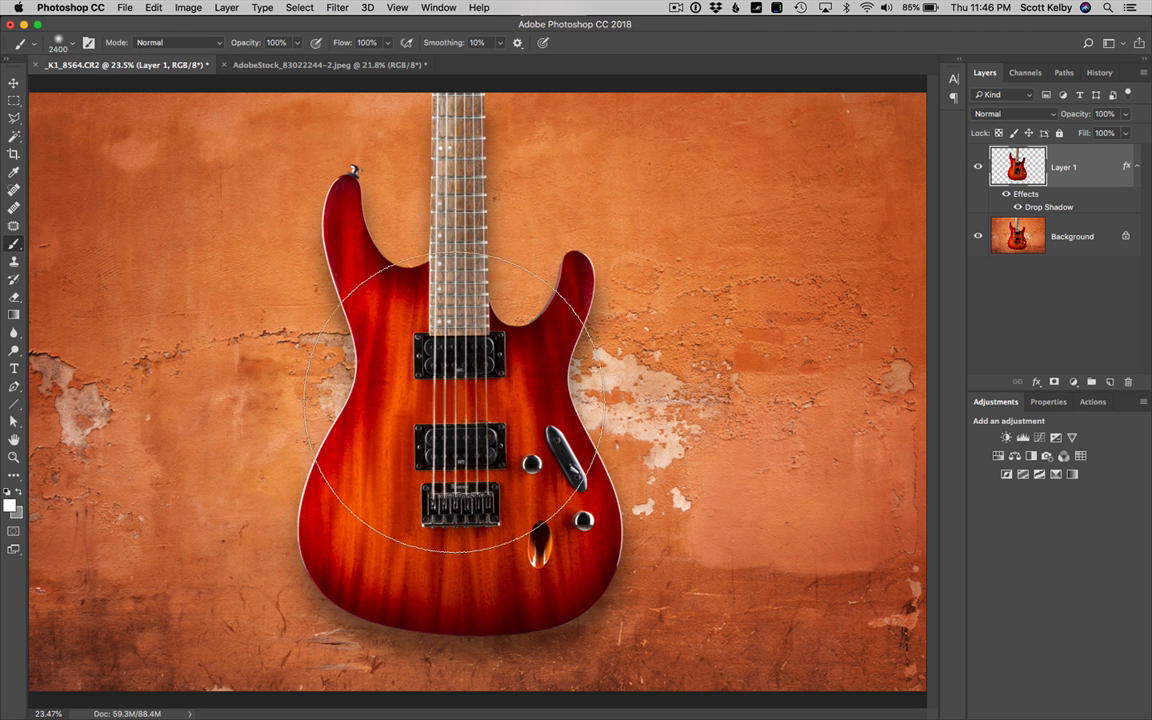
{"action": "key", "text": "bracketleft"}
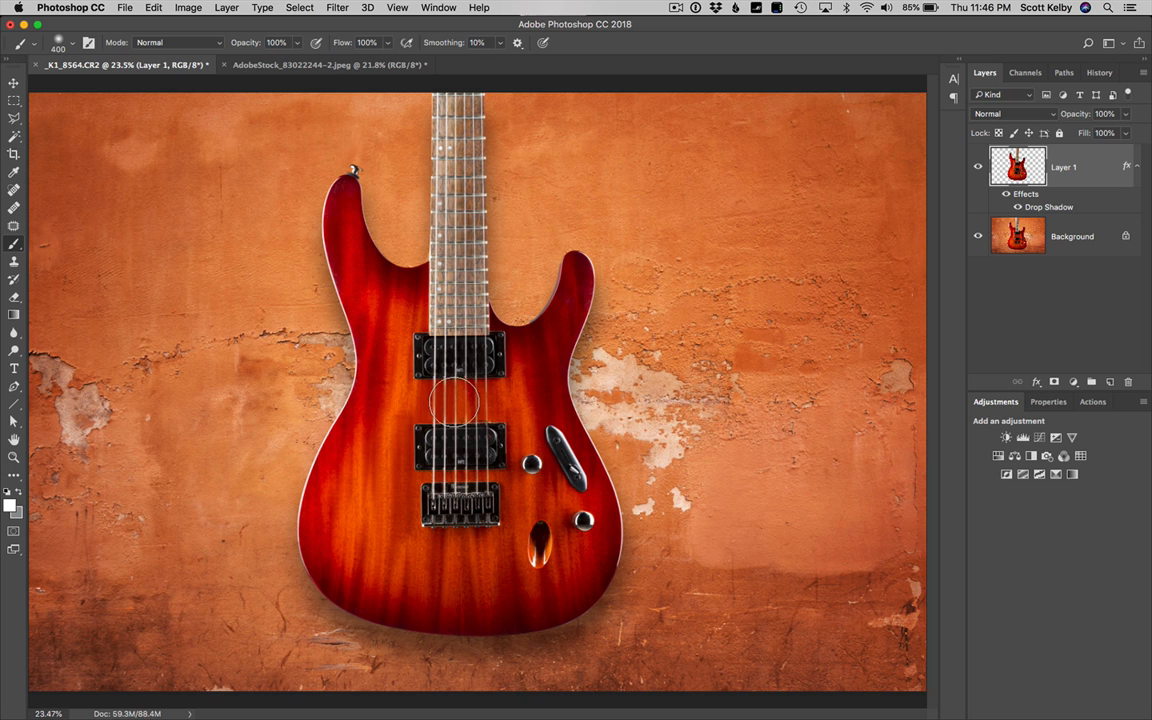
{"action": "left_click", "coordinate": [455, 400]}
{"action": "left_click_drag", "start_coordinate": [712, 318], "coordinate": [812, 203]}
{"action": "left_click", "coordinate": [608, 446], "text": "shift"}
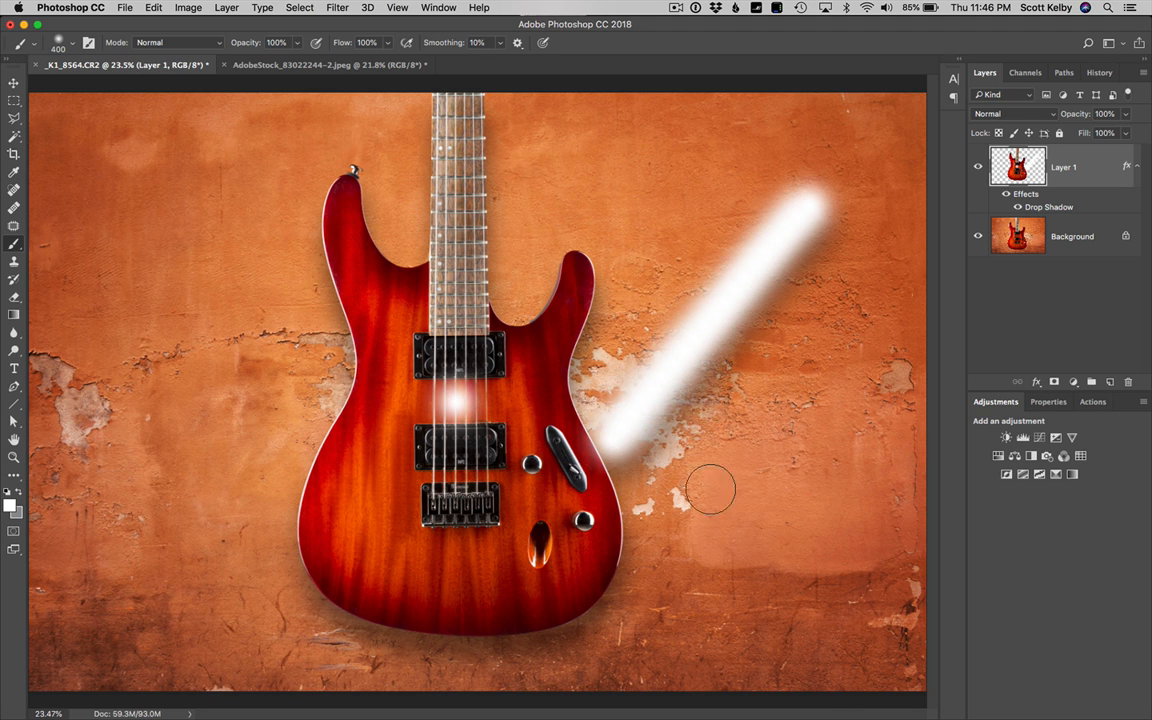
Try deleting the guitar layer, and undo both that deletion and the diagonal white brush stroke
{"action": "key", "text": "Delete"}
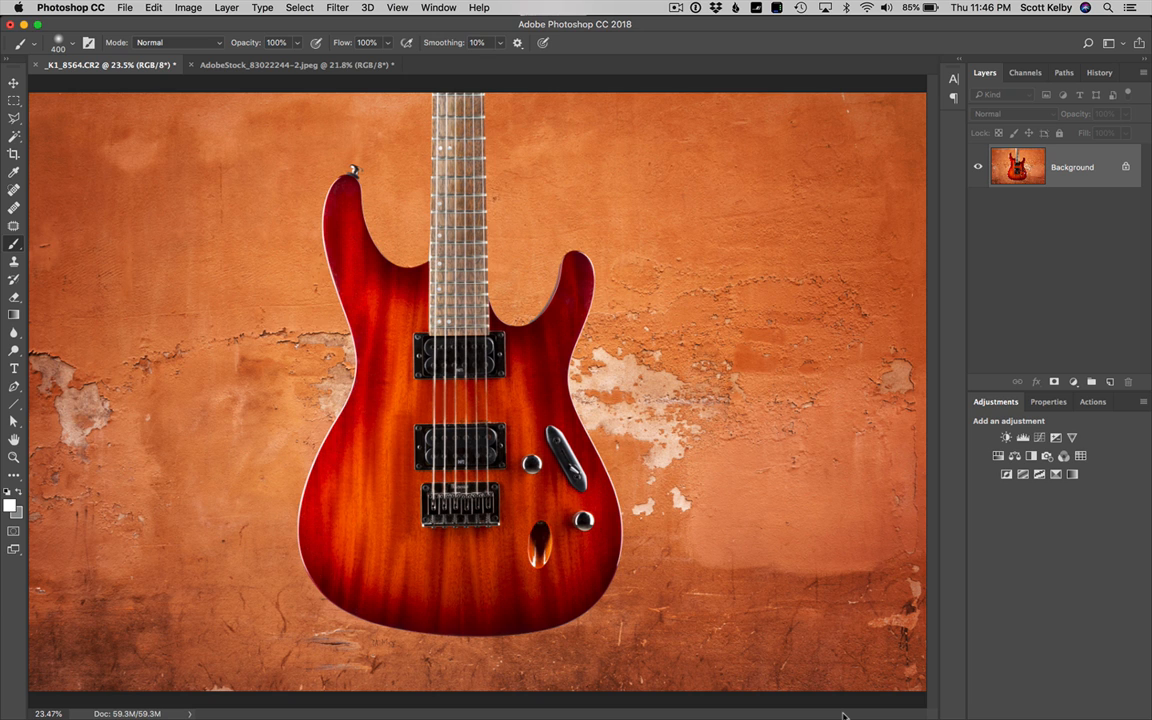
{"action": "key", "text": "super+z"}
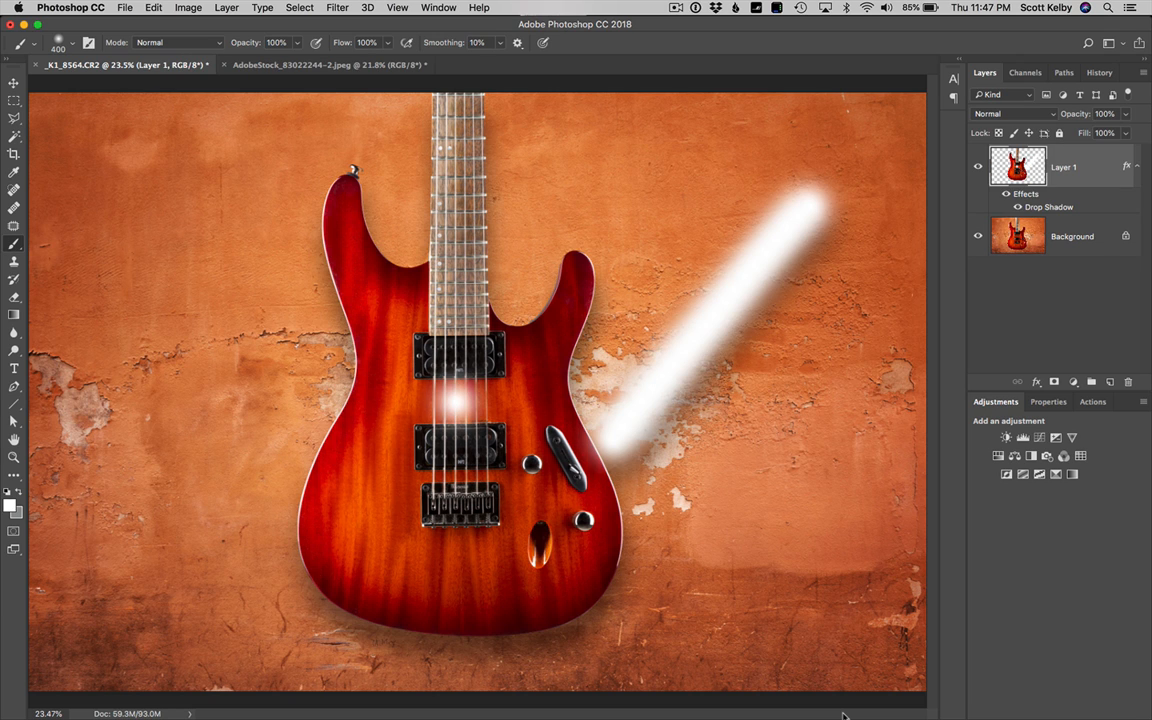
{"action": "key", "text": "alt+super+z"}
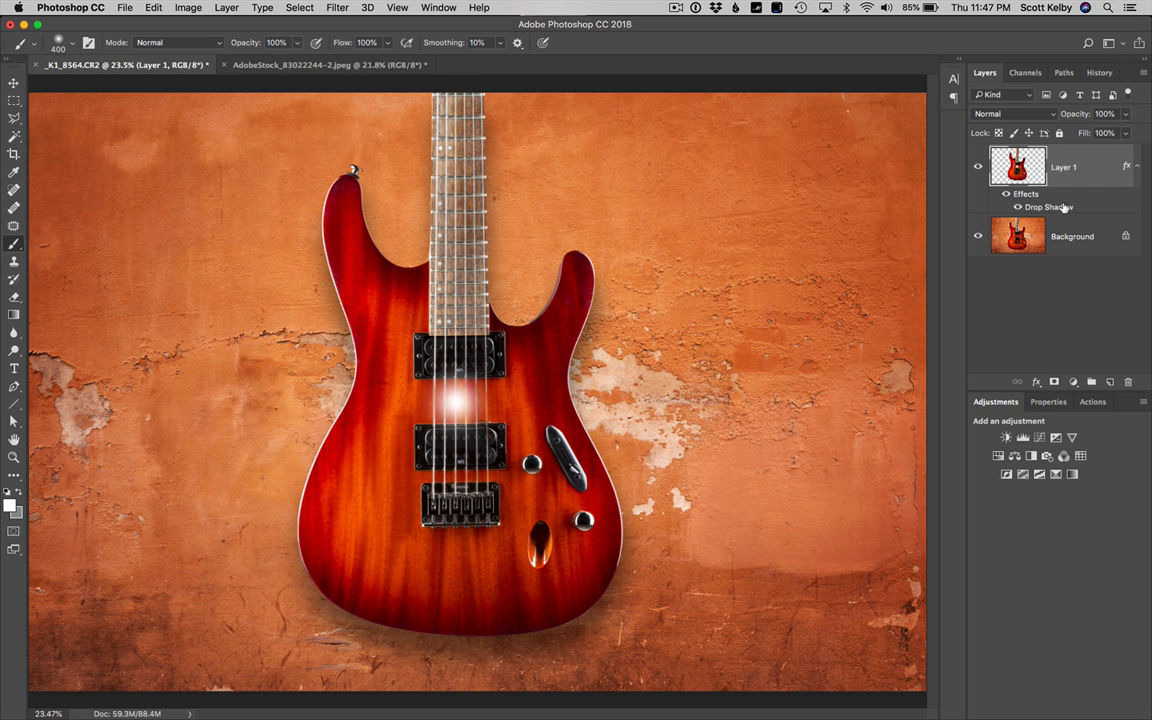
Split the guitar's drop shadow effect onto its own layer and inspect it with the guitar layer hidden
{"action": "left_click", "coordinate": [226, 8]}
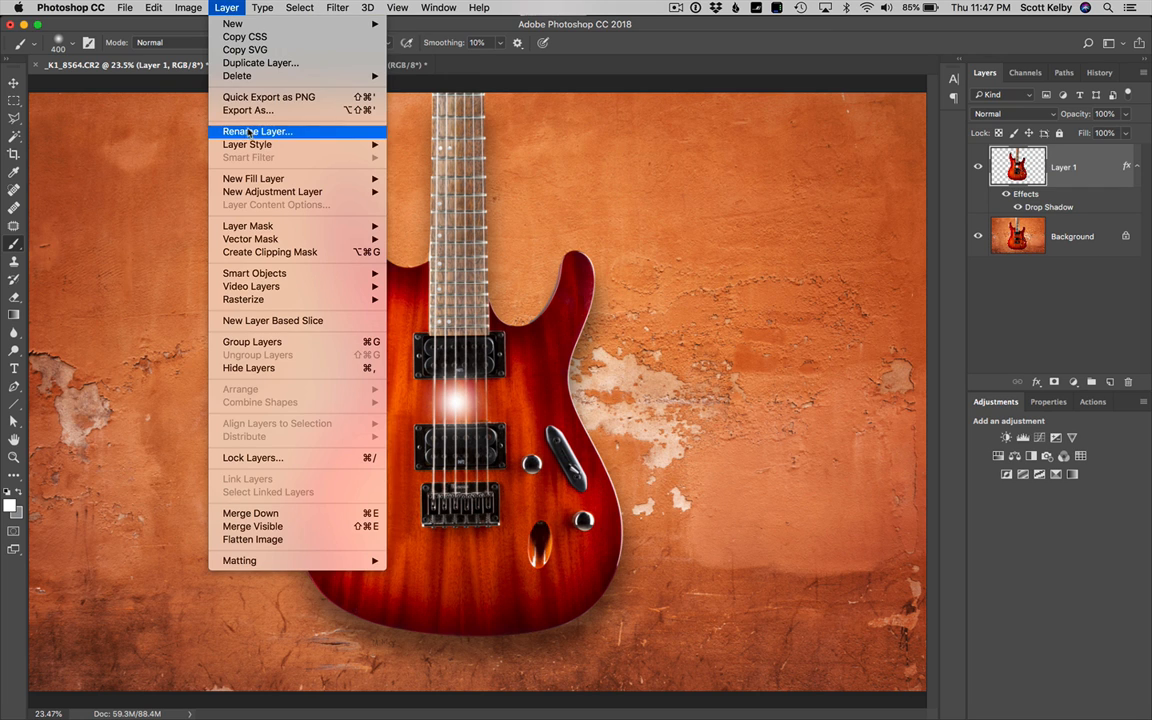
{"action": "mouse_move", "coordinate": [228, 142]}
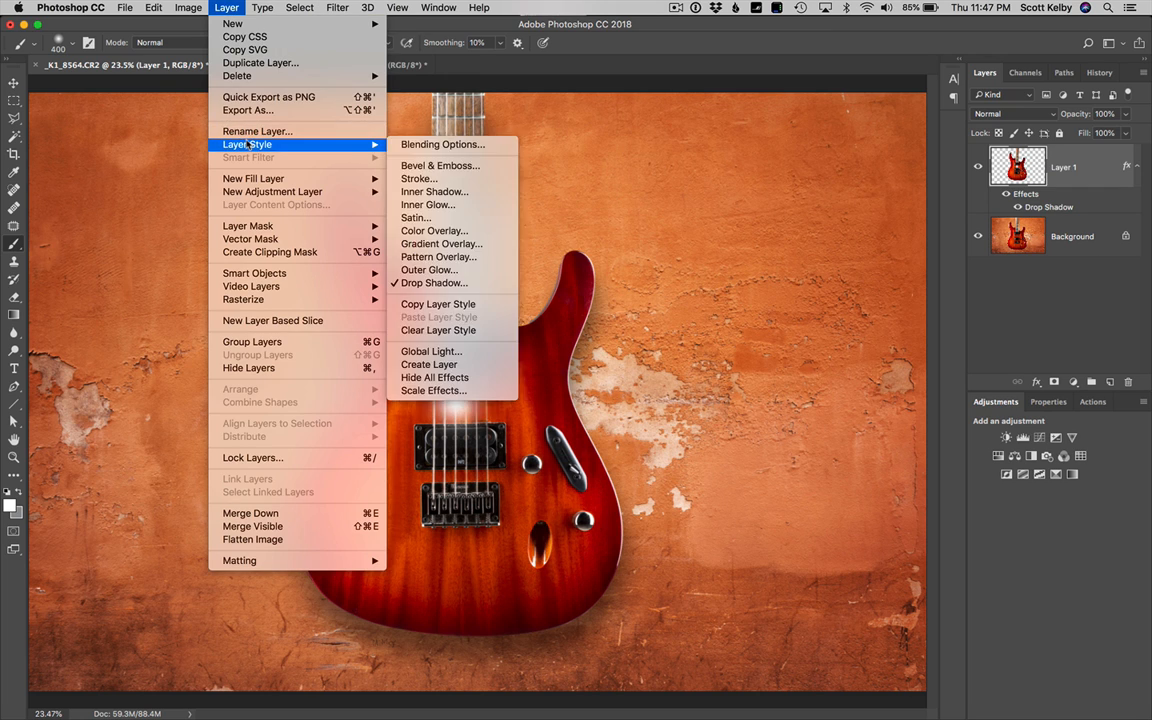
{"action": "left_click", "coordinate": [457, 366]}
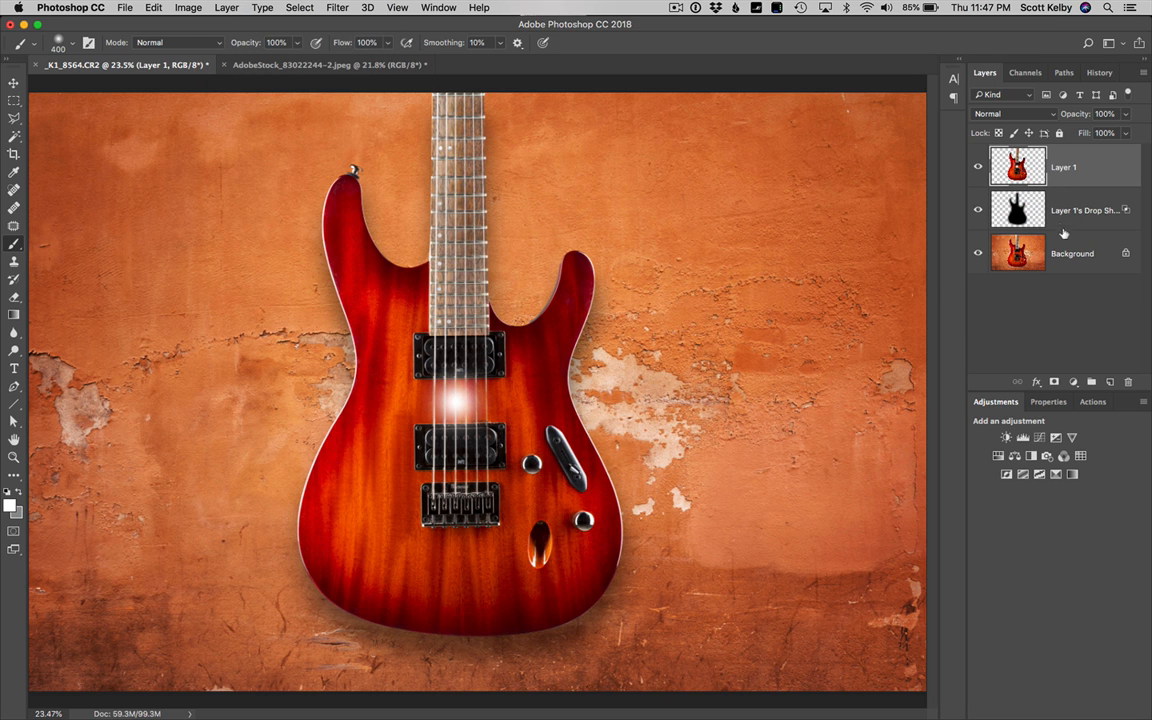
{"action": "left_click", "coordinate": [978, 167]}
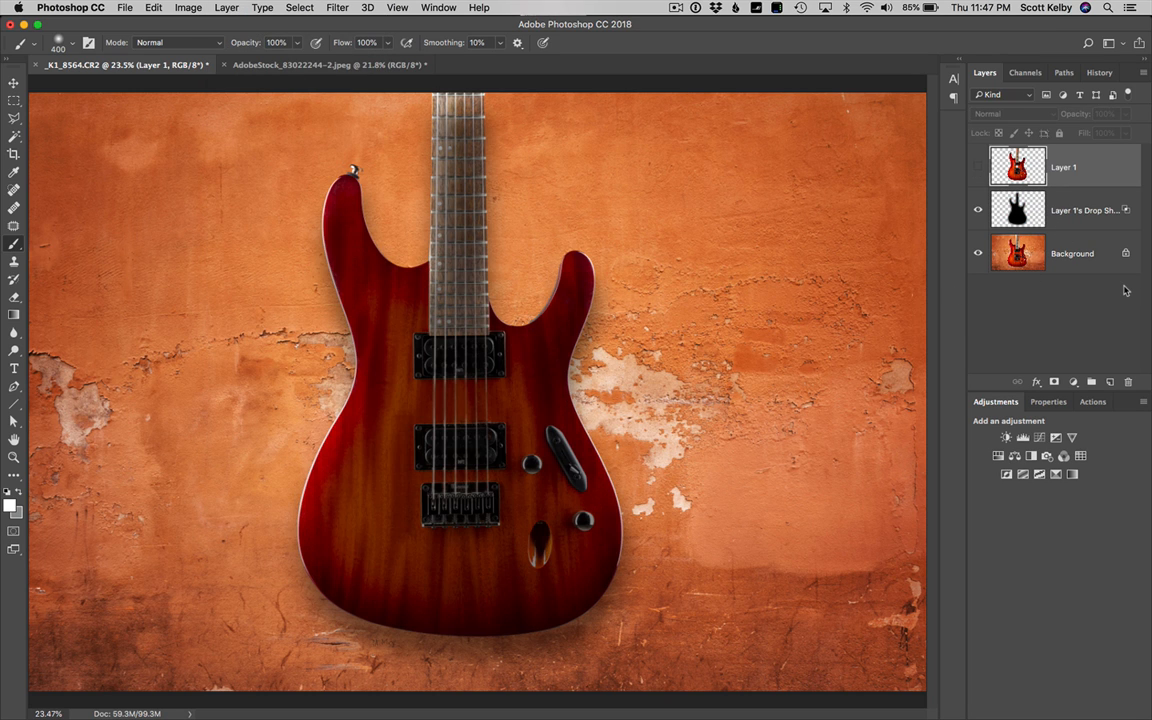
{"action": "left_click", "coordinate": [978, 167]}
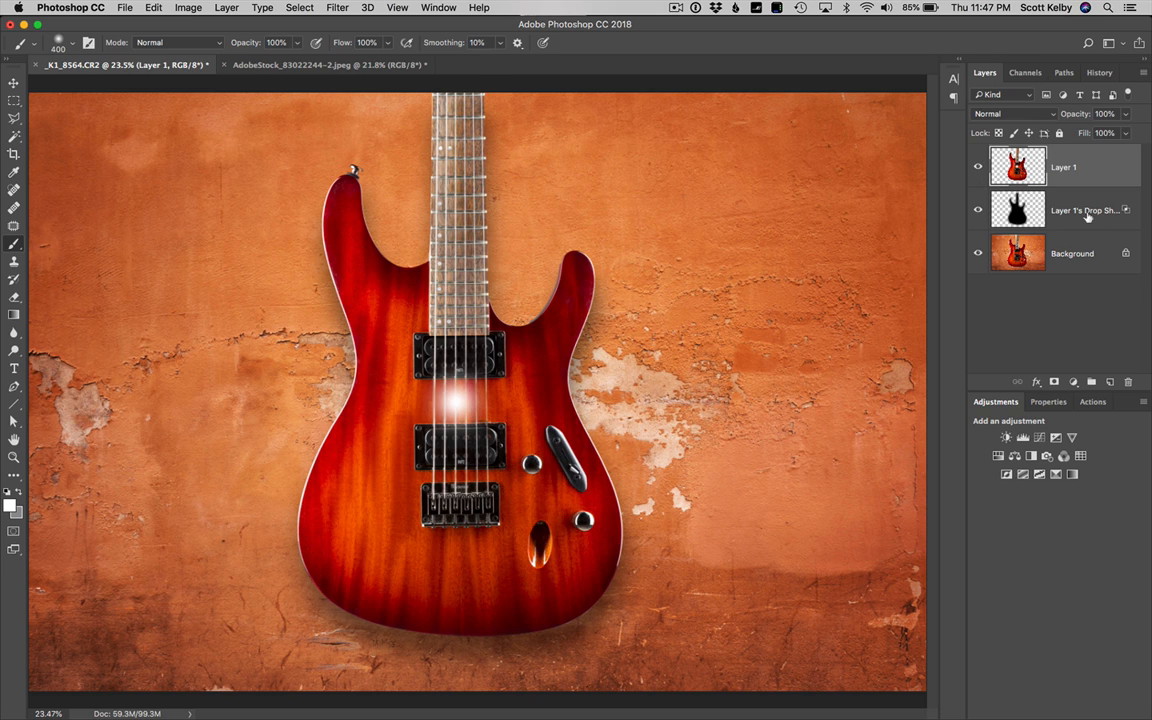
Add a layer mask to the shadow layer and paint black around the guitar's neck and upper body to hide the shadow there
{"action": "left_click", "coordinate": [1066, 212]}
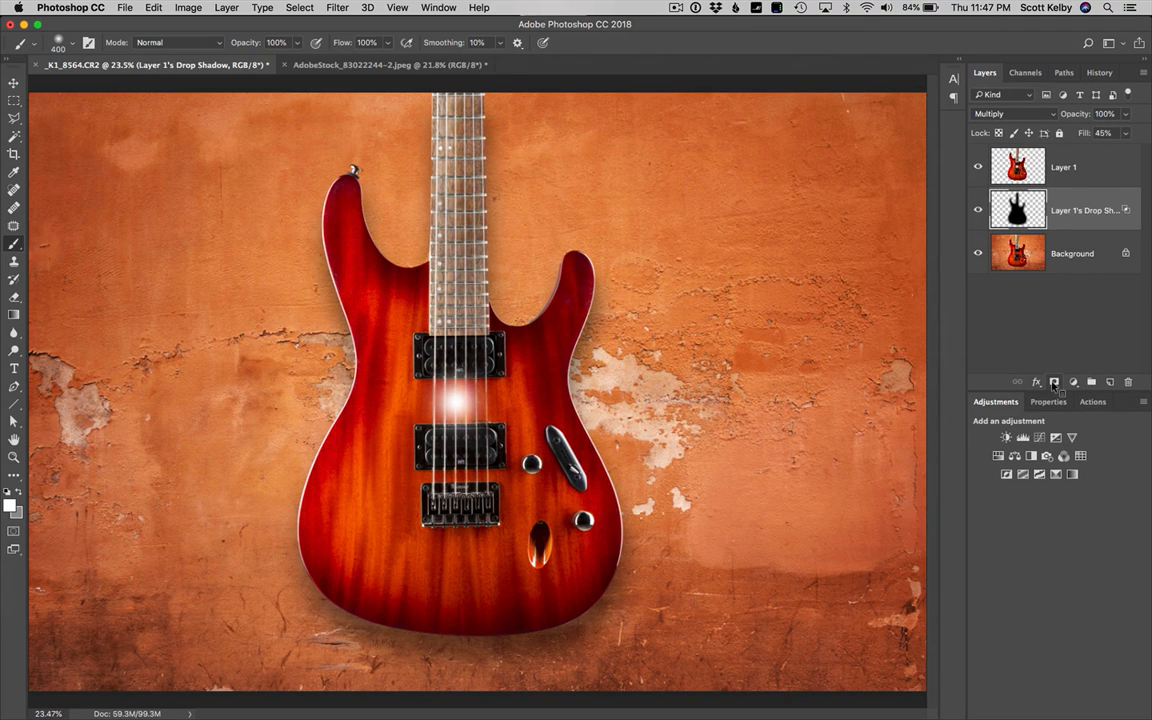
{"action": "left_click", "coordinate": [1054, 383]}
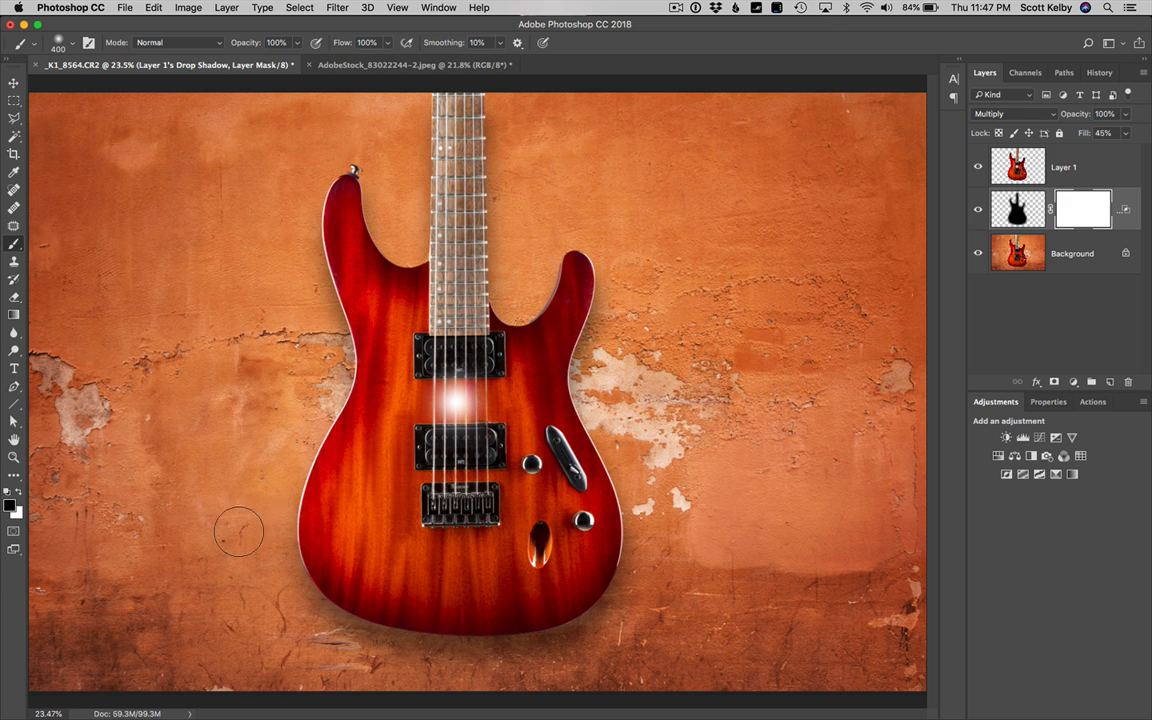
{"action": "mouse_move", "coordinate": [327, 413]}
{"action": "left_mouse_down"}
{"action": "mouse_move", "coordinate": [331, 261]}
{"action": "mouse_move", "coordinate": [354, 188]}
{"action": "mouse_move", "coordinate": [381, 277]}
{"action": "mouse_move", "coordinate": [404, 278]}
{"action": "mouse_move", "coordinate": [436, 113]}
{"action": "mouse_move", "coordinate": [486, 92]}
{"action": "mouse_move", "coordinate": [488, 288]}
{"action": "mouse_move", "coordinate": [514, 322]}
{"action": "mouse_move", "coordinate": [548, 245]}
{"action": "mouse_move", "coordinate": [534, 327]}
{"action": "mouse_move", "coordinate": [559, 288]}
{"action": "mouse_move", "coordinate": [592, 273]}
{"action": "mouse_move", "coordinate": [600, 352]}
{"action": "mouse_move", "coordinate": [558, 410]}
{"action": "mouse_move", "coordinate": [570, 400]}
{"action": "mouse_move", "coordinate": [611, 539]}
{"action": "left_mouse_up"}
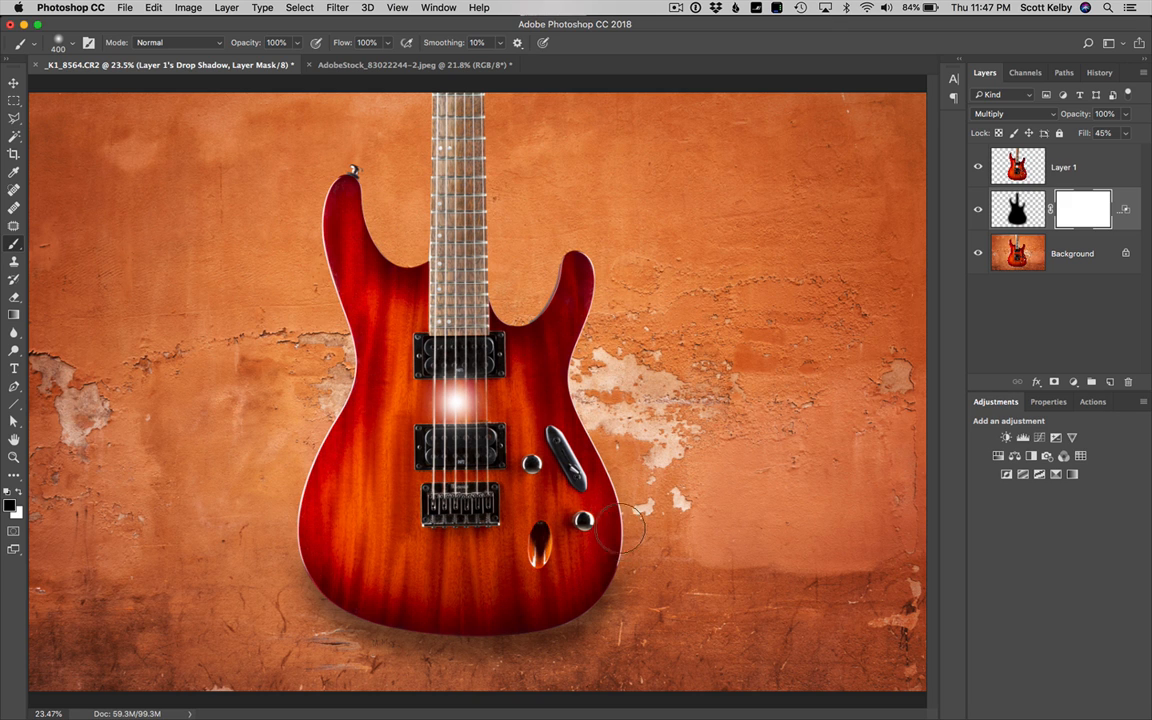
{"action": "mouse_move", "coordinate": [469, 185]}
{"action": "left_mouse_down"}
{"action": "mouse_move", "coordinate": [355, 180]}
{"action": "mouse_move", "coordinate": [332, 332]}
{"action": "mouse_move", "coordinate": [348, 406]}
{"action": "left_mouse_up"}
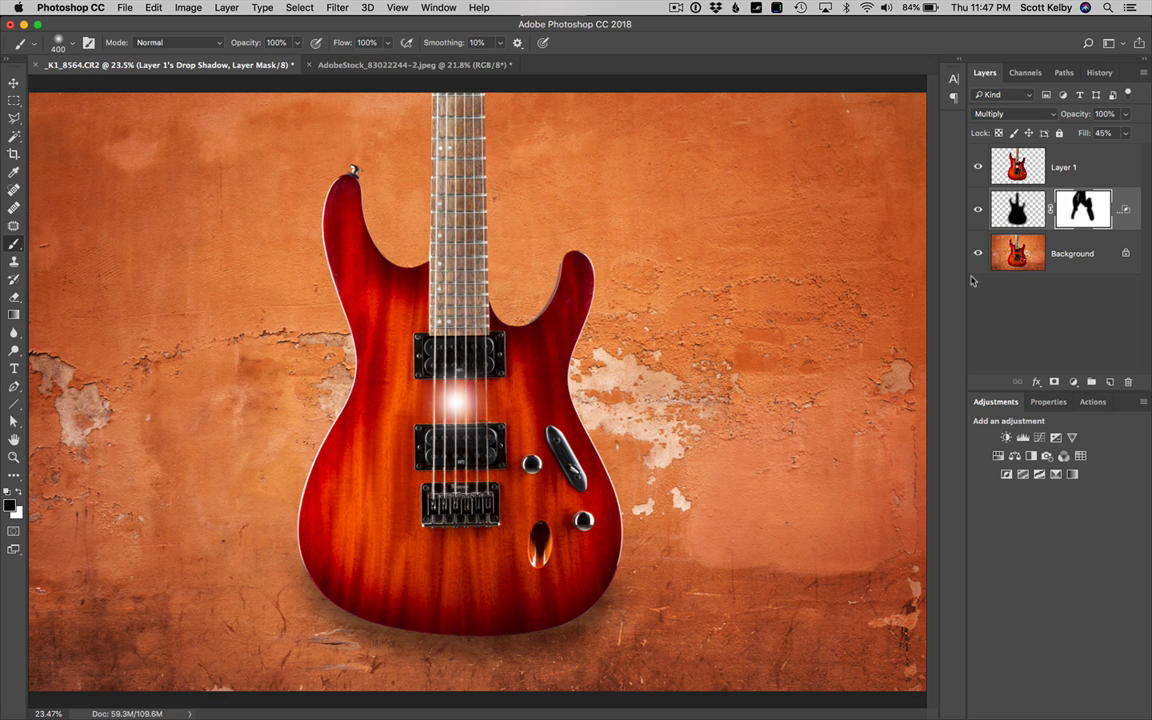
Compare the image with the masked shadow layer hidden and shown
{"action": "left_click", "coordinate": [979, 209]}
{"action": "left_click", "coordinate": [978, 210]}
{"action": "left_click", "coordinate": [978, 210]}
{"action": "left_click", "coordinate": [978, 210]}
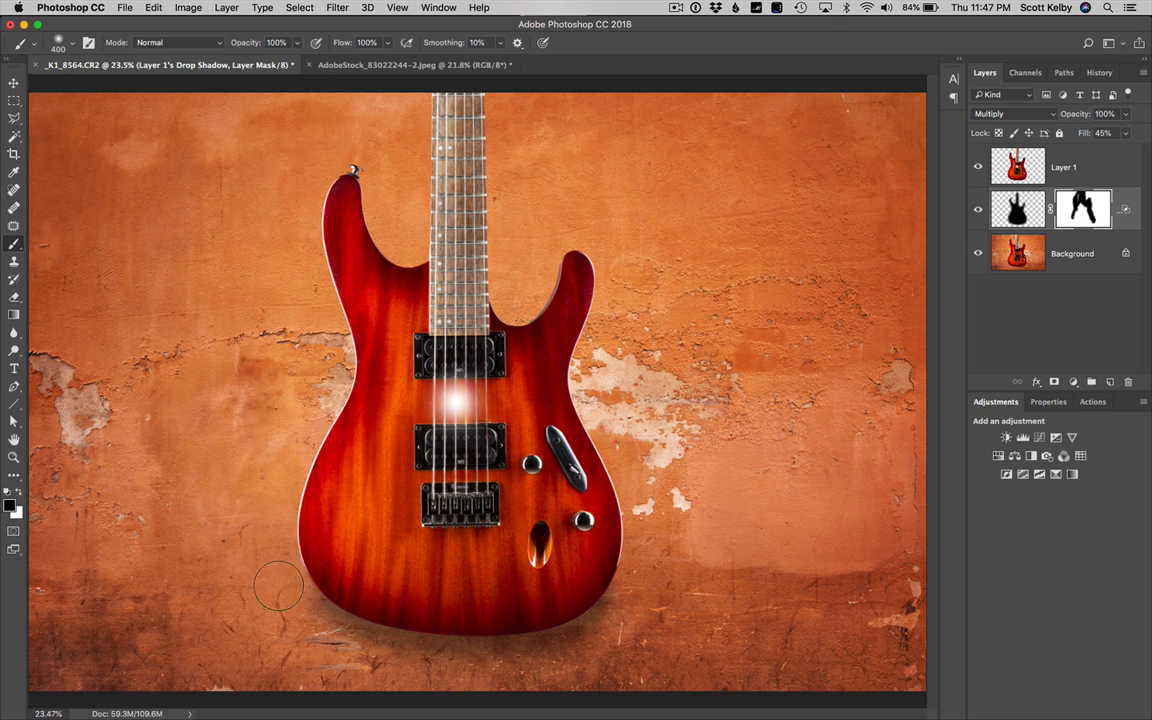
{"action": "left_click", "coordinate": [979, 210]}
{"action": "left_click", "coordinate": [979, 210]}
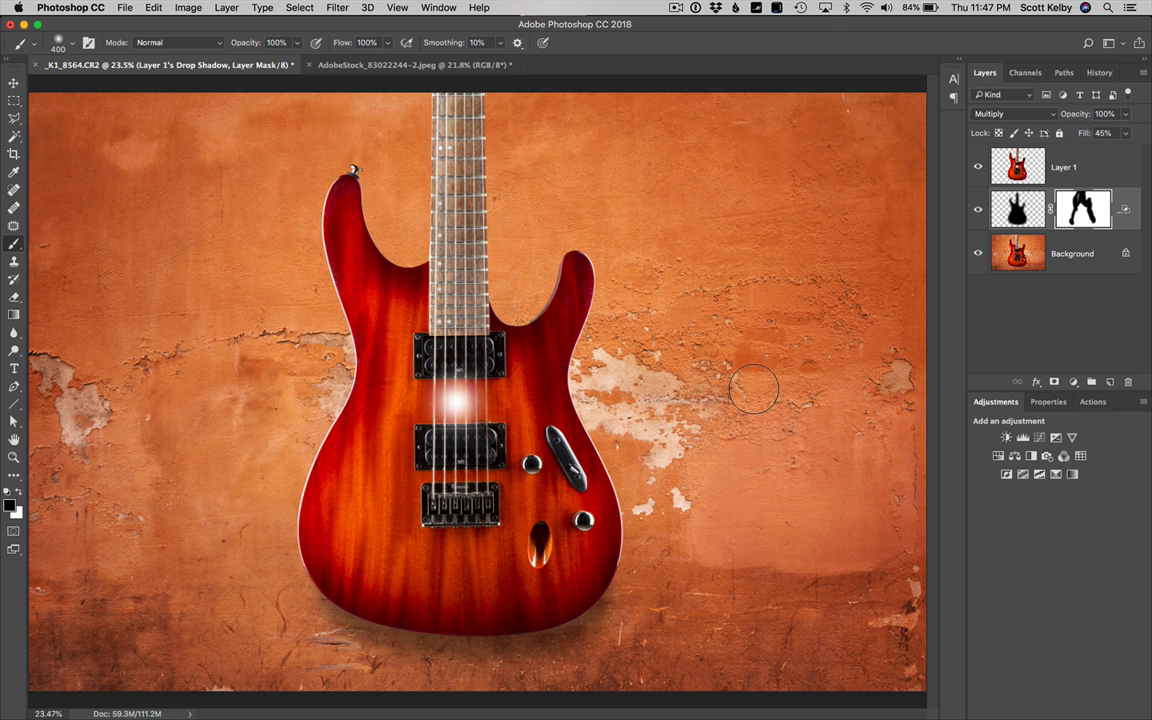
Undo the shadow mask, the separate shadow layer and the white spot, back to the guitar layer with its drop shadow effect
{"action": "key", "text": "alt+super+z"}
{"action": "key", "text": "alt+super+z"}
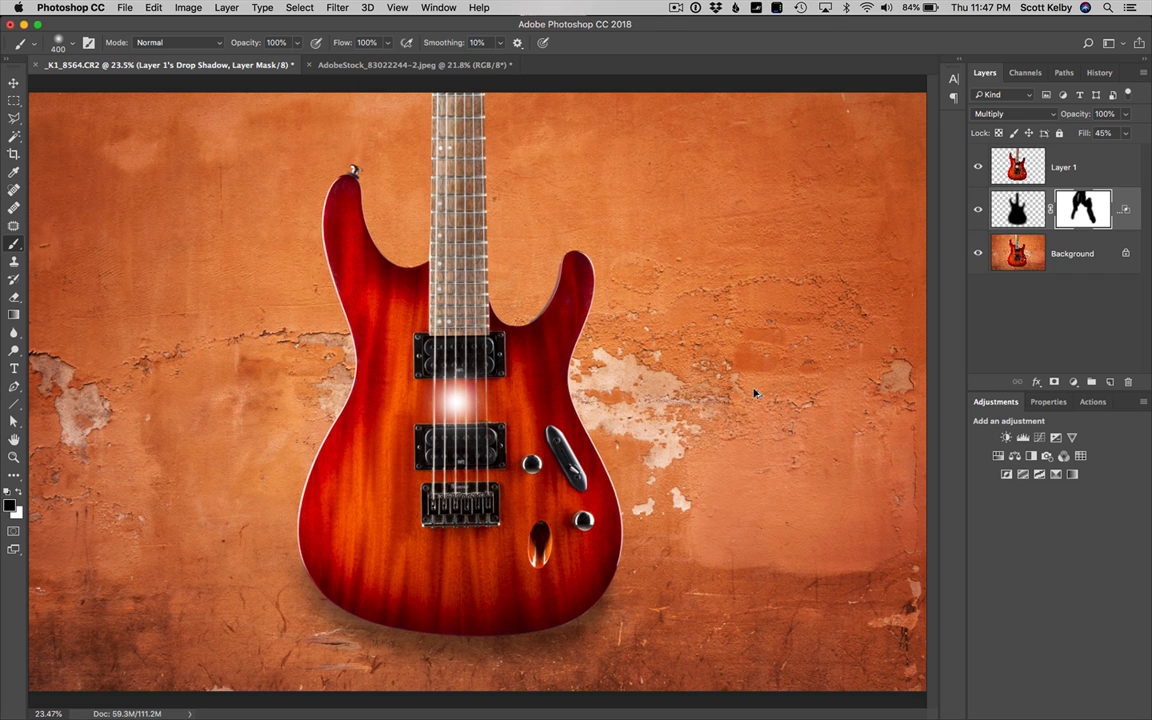
{"action": "key", "text": "alt+super+z"}
{"action": "key", "text": "alt+super+z"}
{"action": "key", "text": "alt+super+z"}
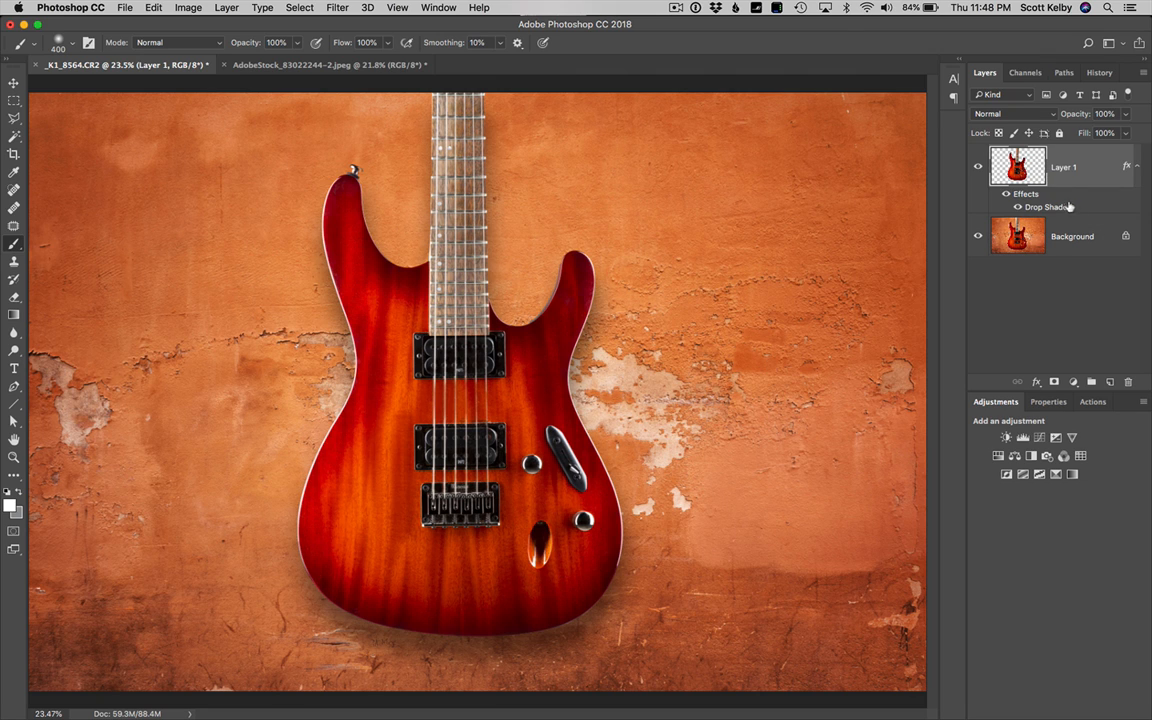
Split the guitar's drop shadow onto its own layer, then mask it with black paint around the neck, upper body and sides
{"action": "left_click", "coordinate": [208, 7]}
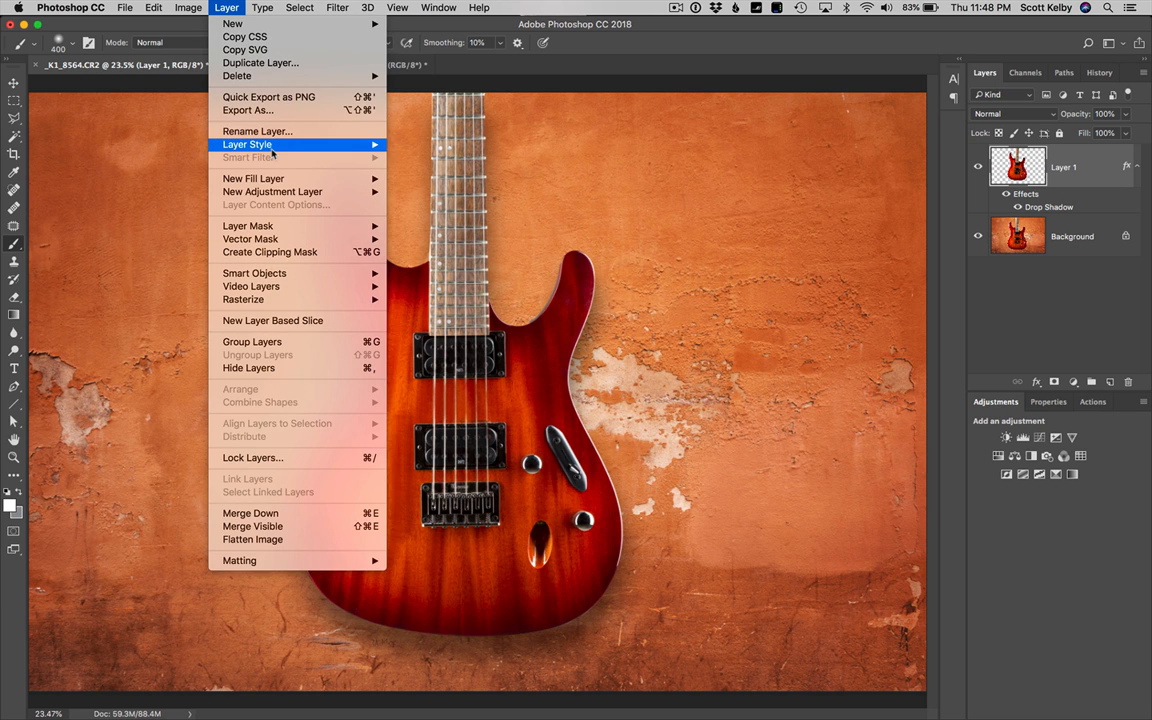
{"action": "mouse_move", "coordinate": [250, 144]}
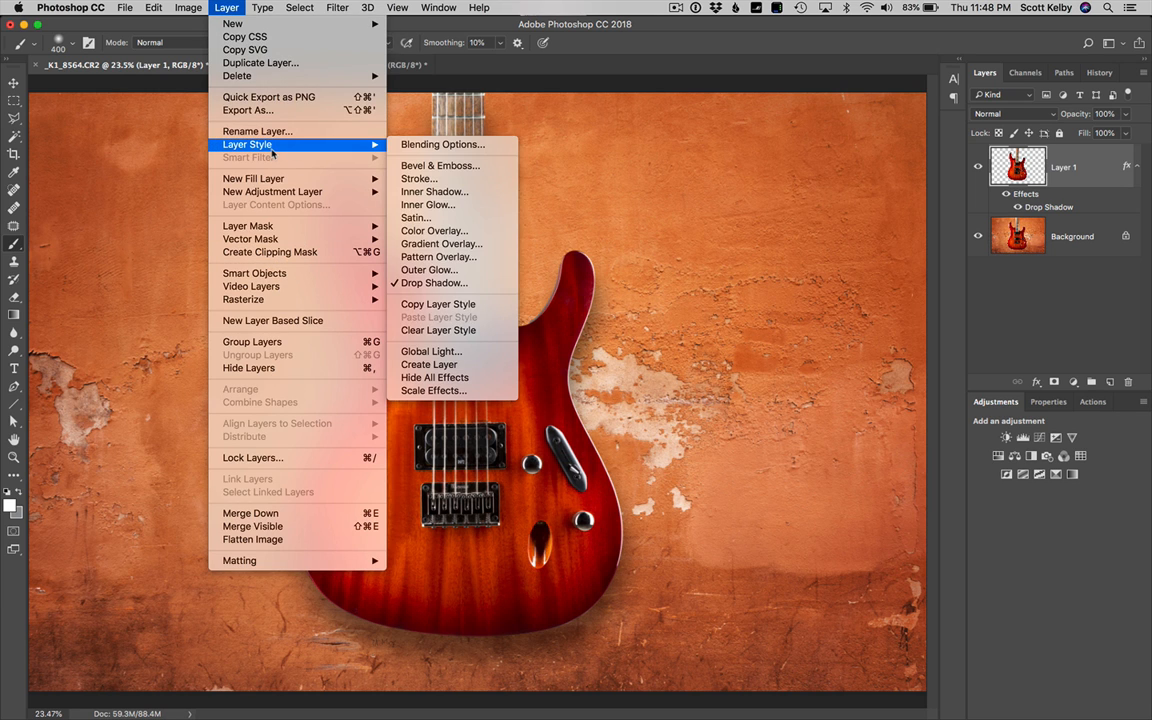
{"action": "left_click", "coordinate": [459, 366]}
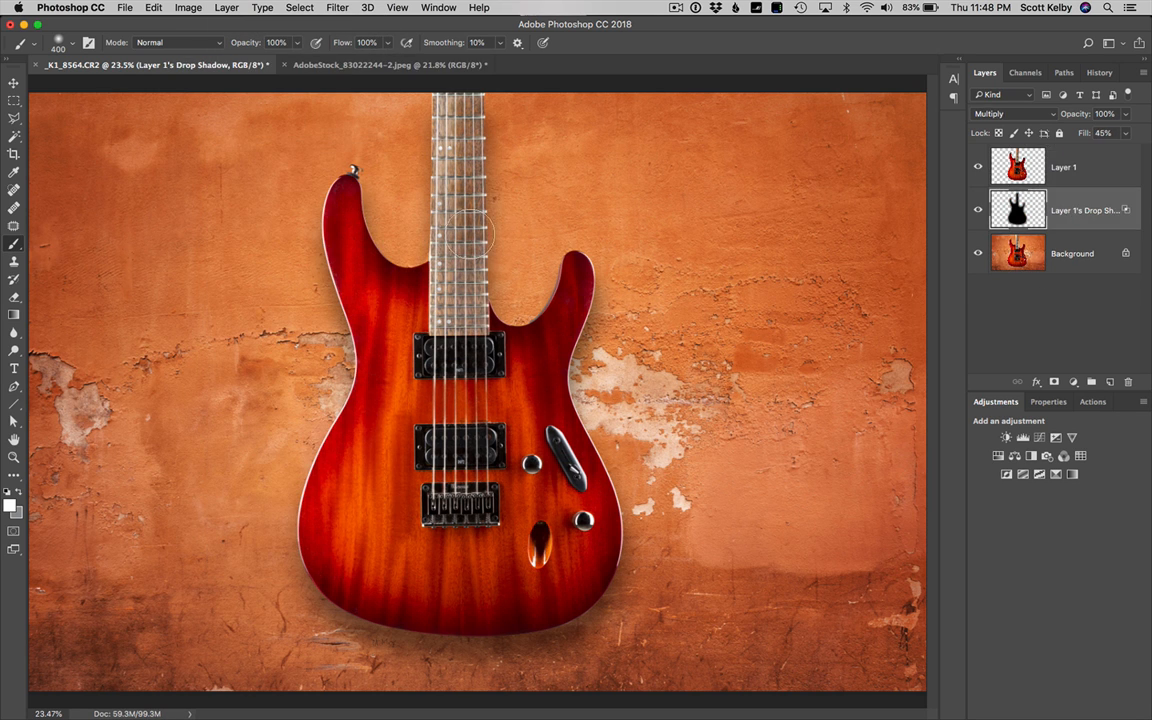
{"action": "left_click", "coordinate": [1054, 382]}
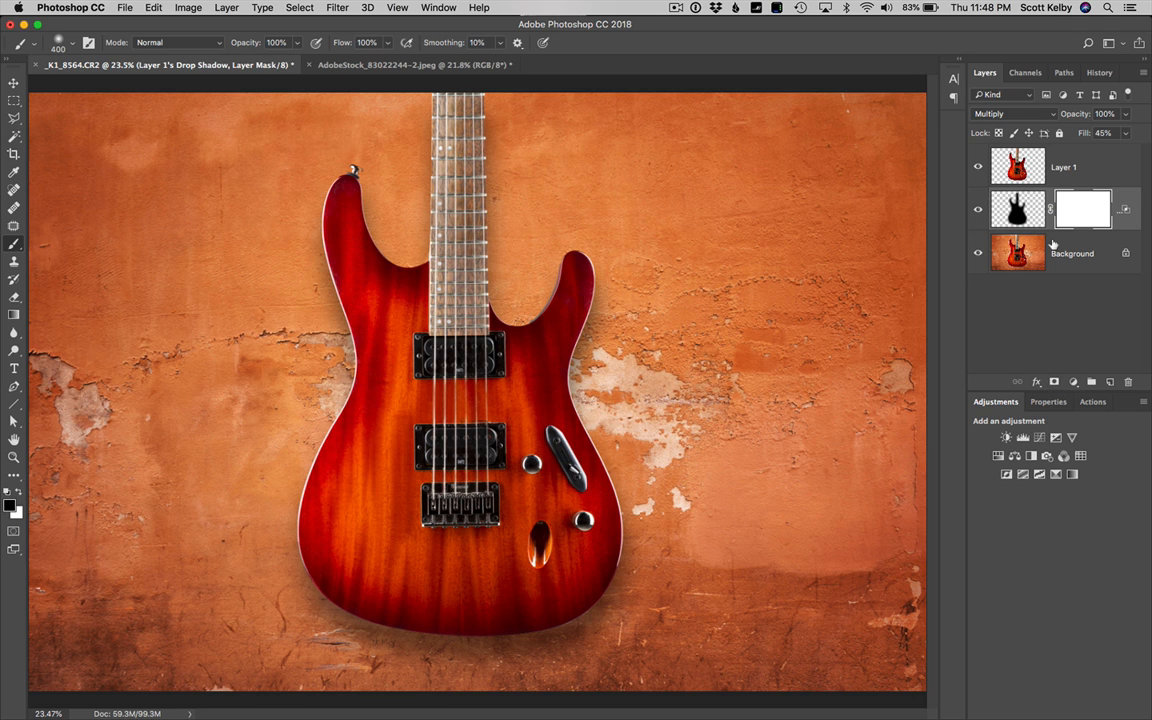
{"action": "mouse_move", "coordinate": [339, 197]}
{"action": "left_mouse_down"}
{"action": "mouse_move", "coordinate": [387, 215]}
{"action": "mouse_move", "coordinate": [366, 181]}
{"action": "mouse_move", "coordinate": [342, 271]}
{"action": "mouse_move", "coordinate": [335, 436]}
{"action": "mouse_move", "coordinate": [281, 510]}
{"action": "mouse_move", "coordinate": [274, 544]}
{"action": "mouse_move", "coordinate": [296, 633]}
{"action": "mouse_move", "coordinate": [281, 580]}
{"action": "mouse_move", "coordinate": [291, 615]}
{"action": "mouse_move", "coordinate": [329, 375]}
{"action": "mouse_move", "coordinate": [321, 227]}
{"action": "mouse_move", "coordinate": [401, 268]}
{"action": "mouse_move", "coordinate": [416, 190]}
{"action": "mouse_move", "coordinate": [454, 115]}
{"action": "mouse_move", "coordinate": [483, 90]}
{"action": "mouse_move", "coordinate": [505, 95]}
{"action": "mouse_move", "coordinate": [524, 307]}
{"action": "mouse_move", "coordinate": [495, 300]}
{"action": "mouse_move", "coordinate": [563, 265]}
{"action": "mouse_move", "coordinate": [574, 335]}
{"action": "mouse_move", "coordinate": [598, 368]}
{"action": "mouse_move", "coordinate": [639, 515]}
{"action": "mouse_move", "coordinate": [643, 640]}
{"action": "mouse_move", "coordinate": [642, 505]}
{"action": "mouse_move", "coordinate": [634, 605]}
{"action": "left_mouse_up"}
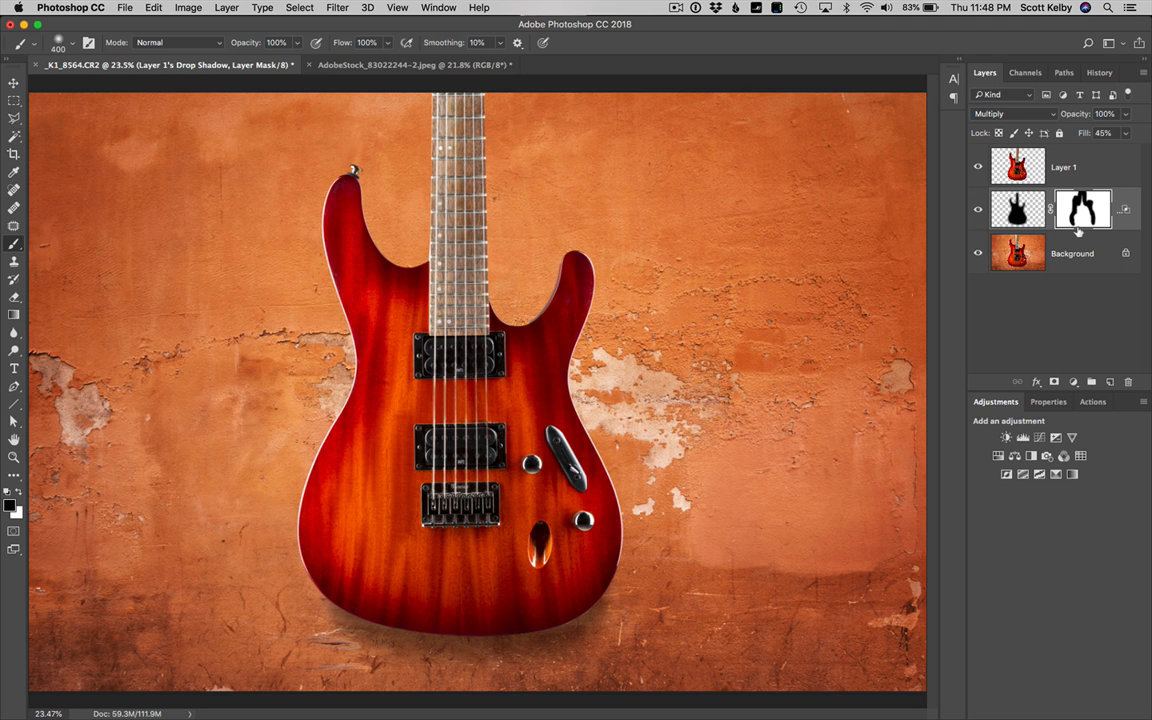
Stamp all visible layers into a new layer above the guitar layer and apply a Camera Raw post-crop vignette of -23
{"action": "left_click", "coordinate": [1032, 172]}
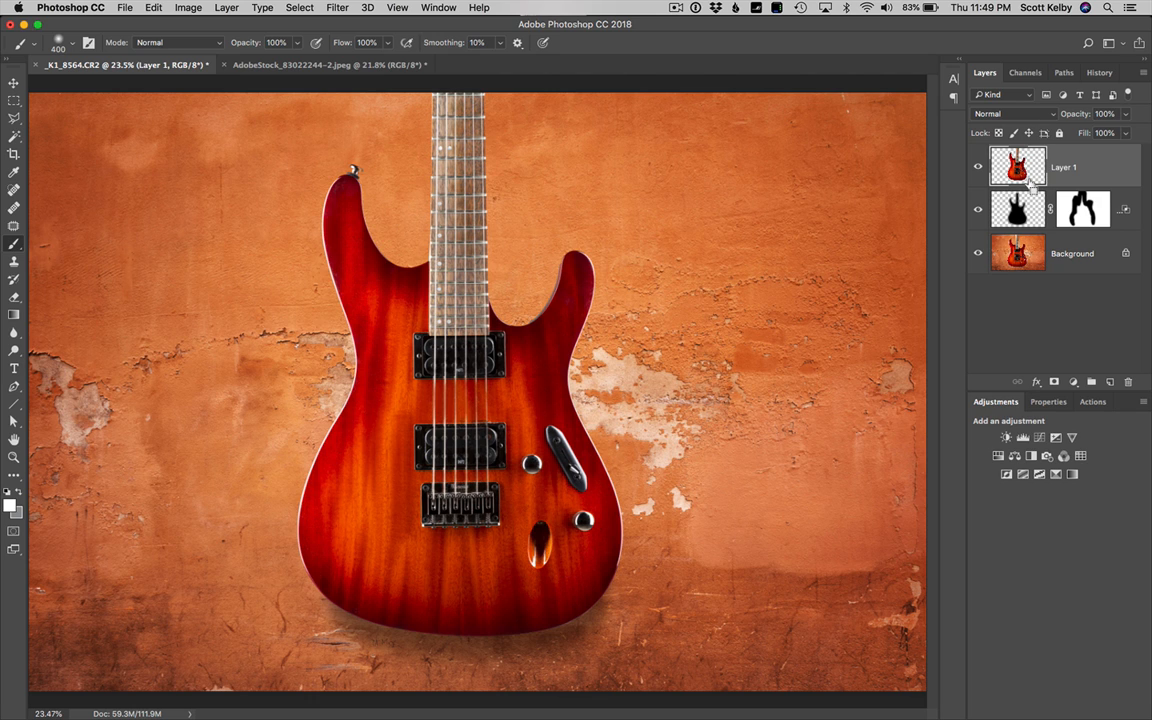
{"action": "key", "text": "super+alt+shift+e"}
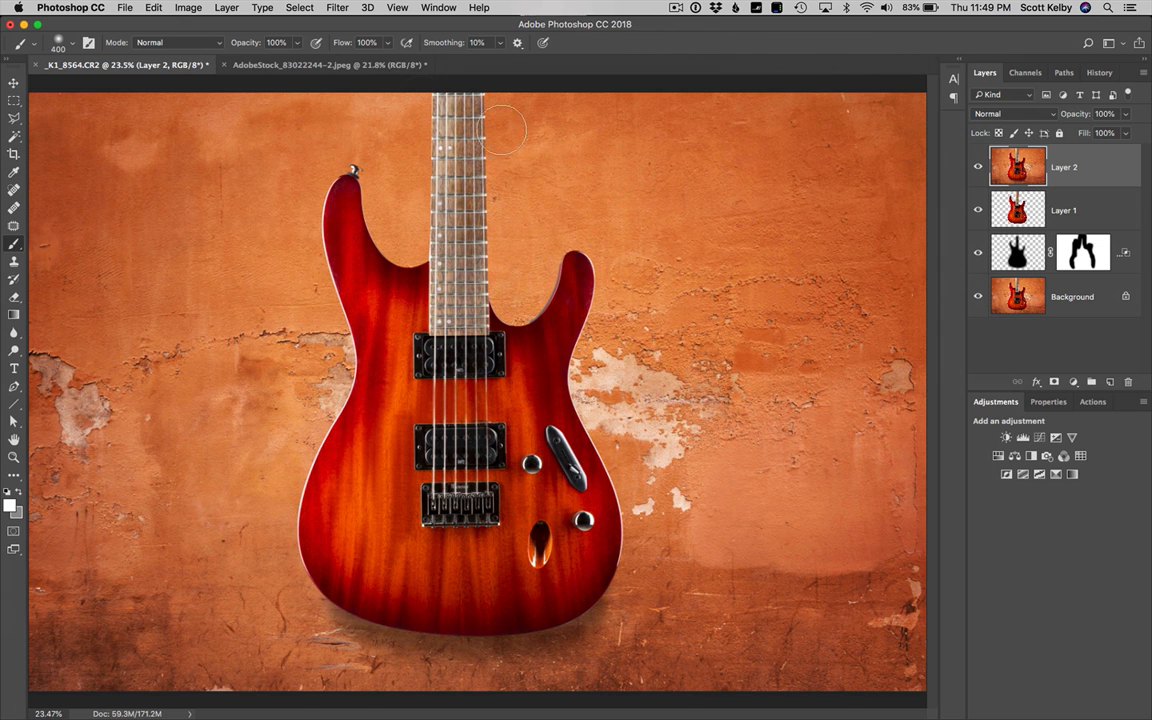
{"action": "left_click", "coordinate": [340, 8]}
{"action": "left_click", "coordinate": [418, 93]}
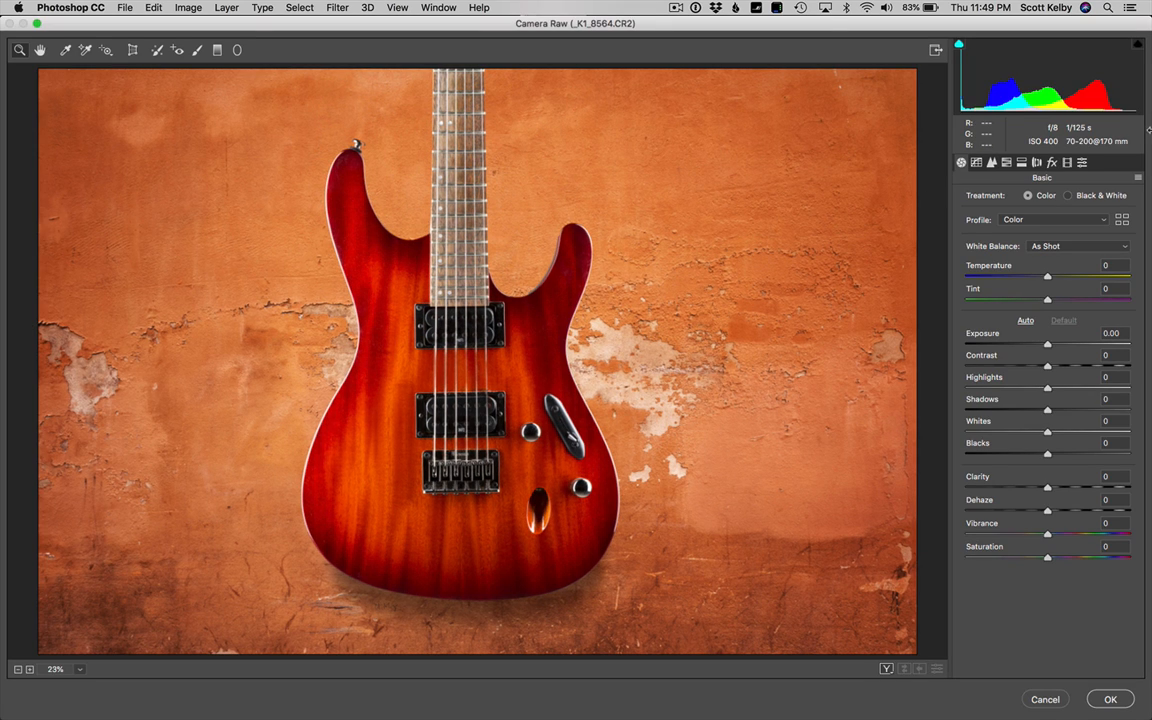
{"action": "left_click", "coordinate": [1052, 163]}
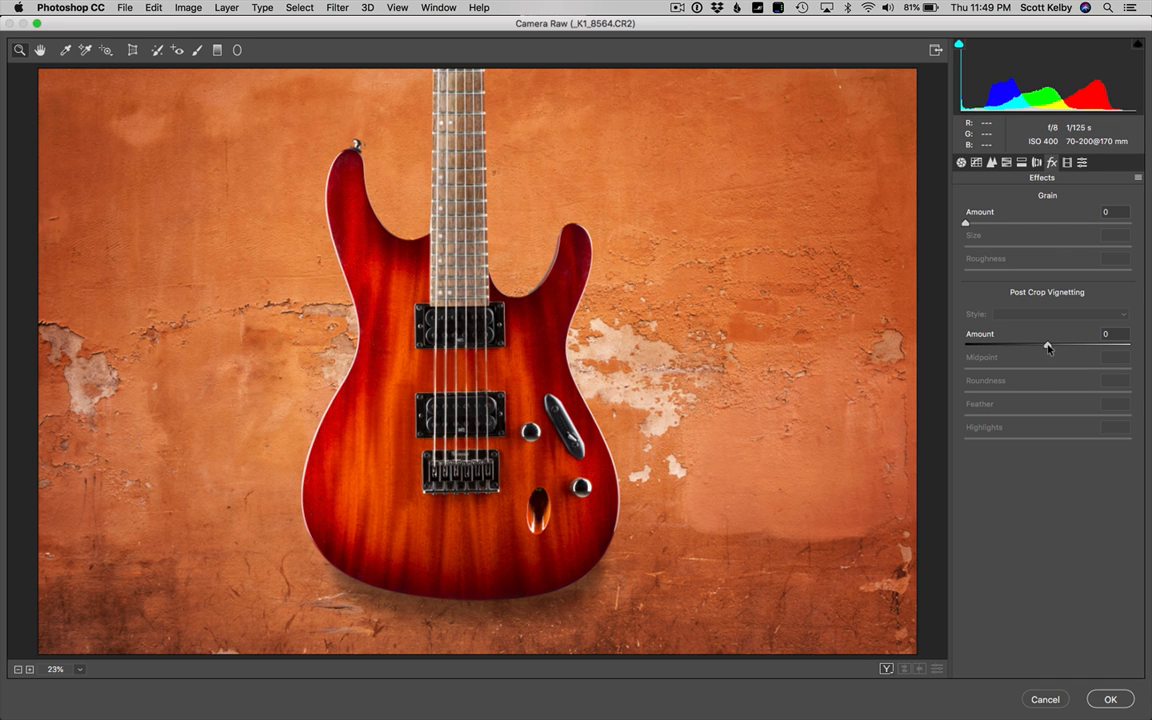
{"action": "left_click_drag", "start_coordinate": [1048, 346], "coordinate": [1028, 347]}
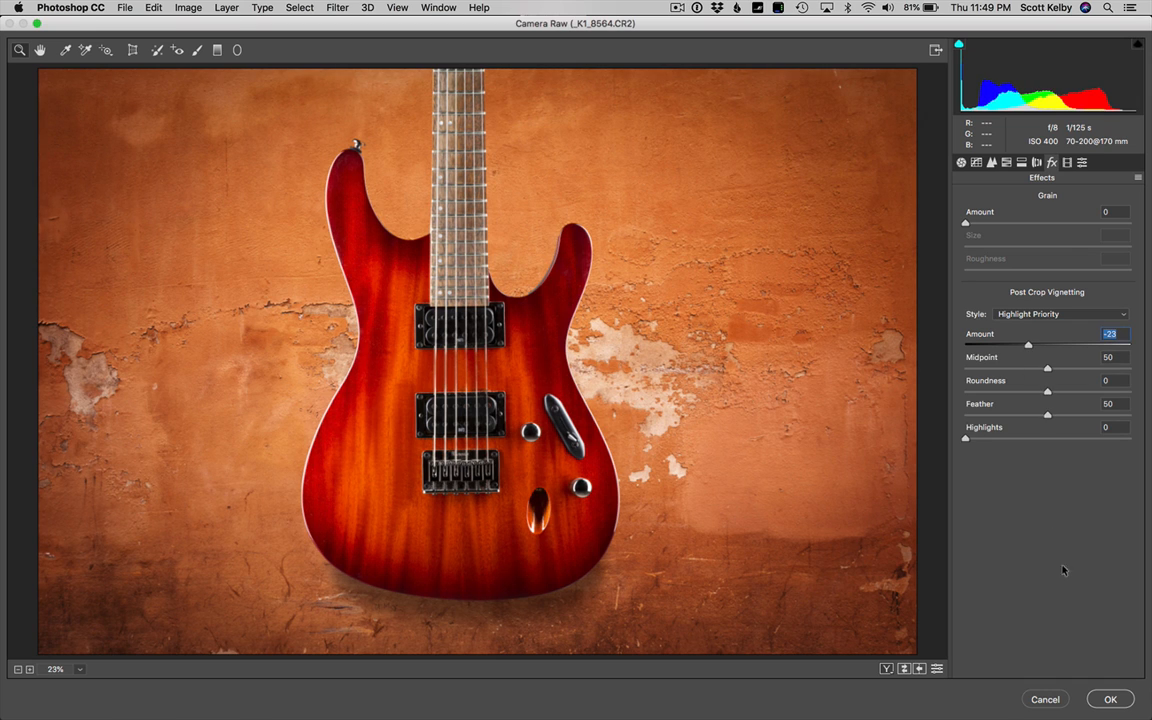
{"action": "left_click", "coordinate": [1110, 699]}
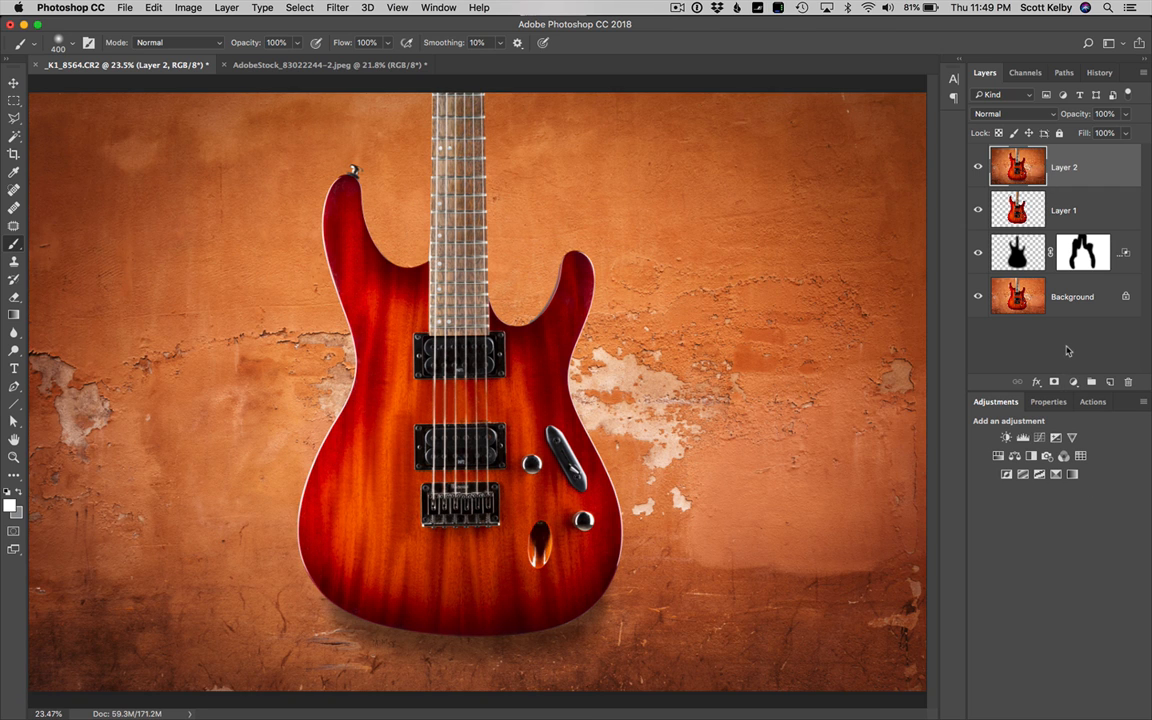
Reopen the Camera Raw filter and place a circular Radial Filter with Exposure +1.30 over the guitar's upper-left body
{"action": "left_click", "coordinate": [335, 8]}
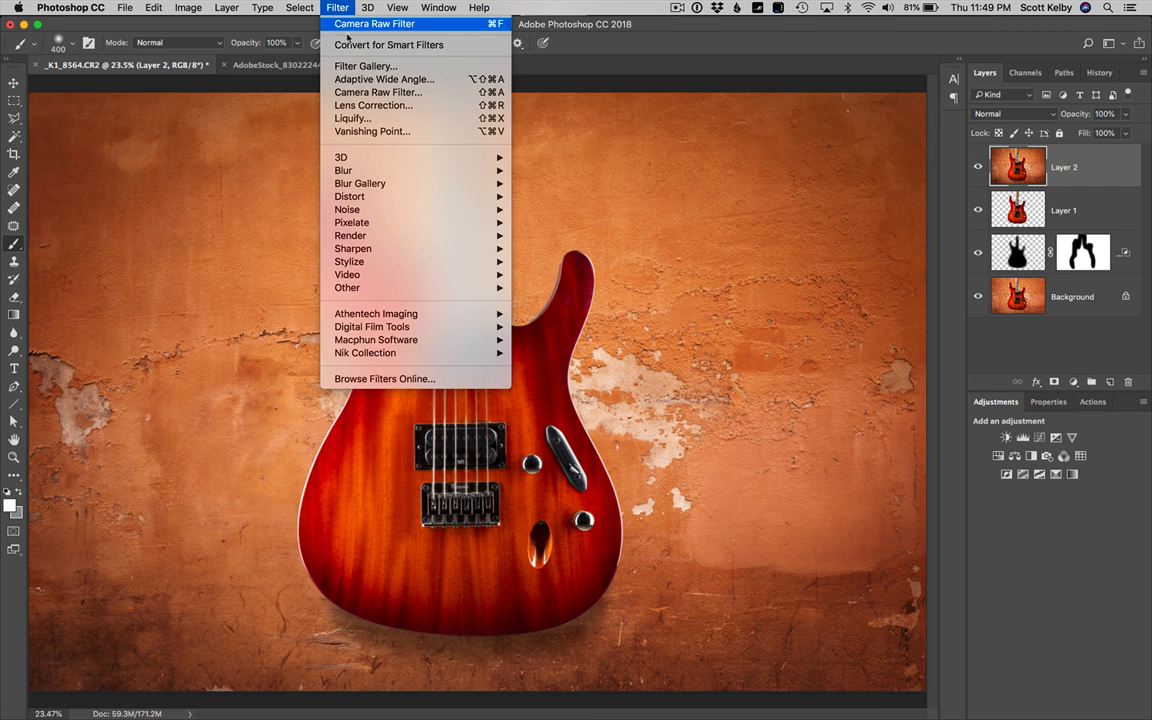
{"action": "left_click", "coordinate": [361, 99]}
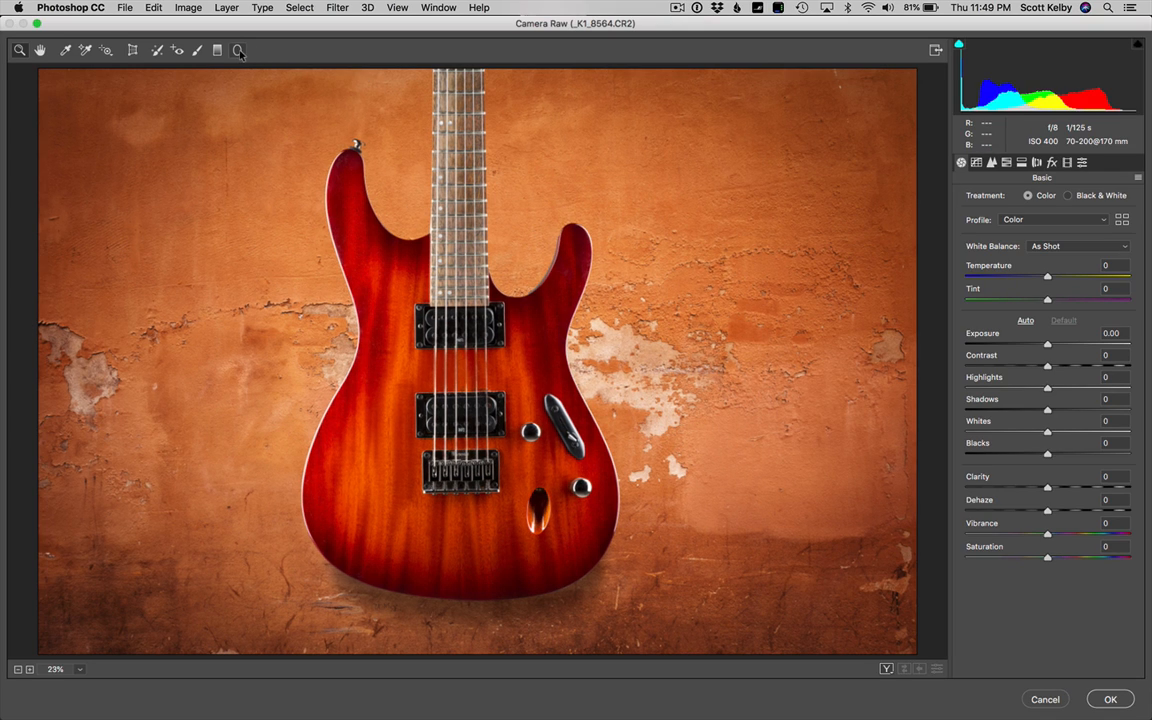
{"action": "left_click", "coordinate": [238, 50]}
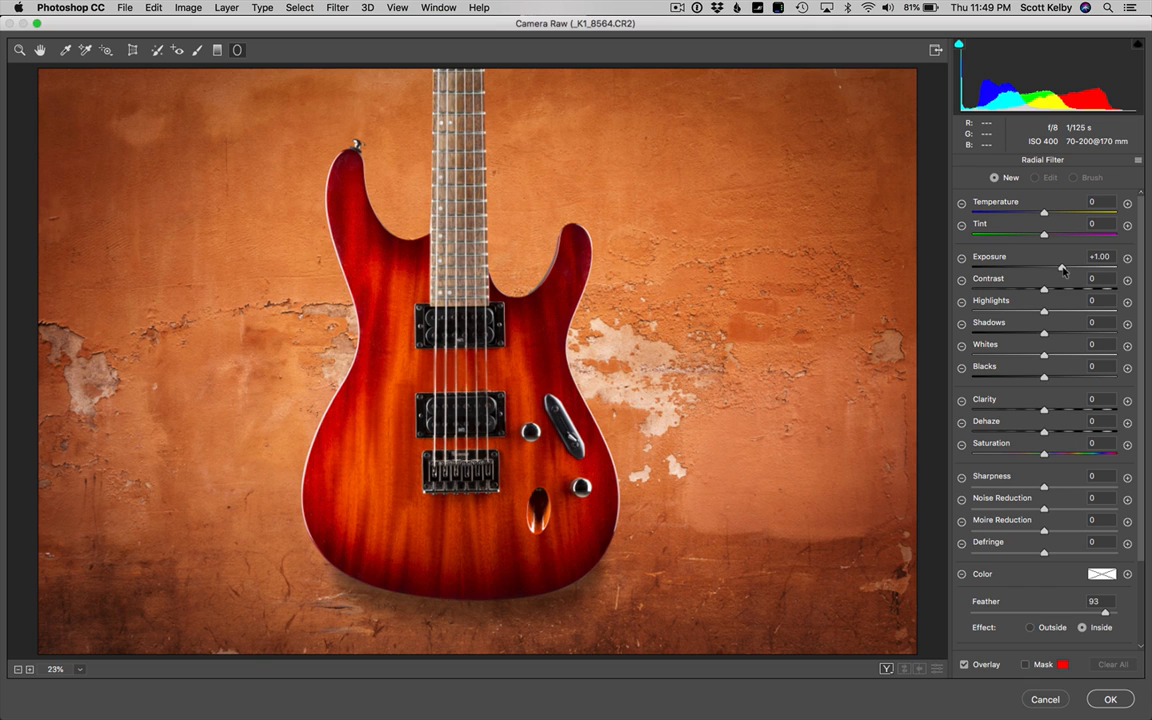
{"action": "left_click_drag", "start_coordinate": [1062, 268], "coordinate": [1068, 269]}
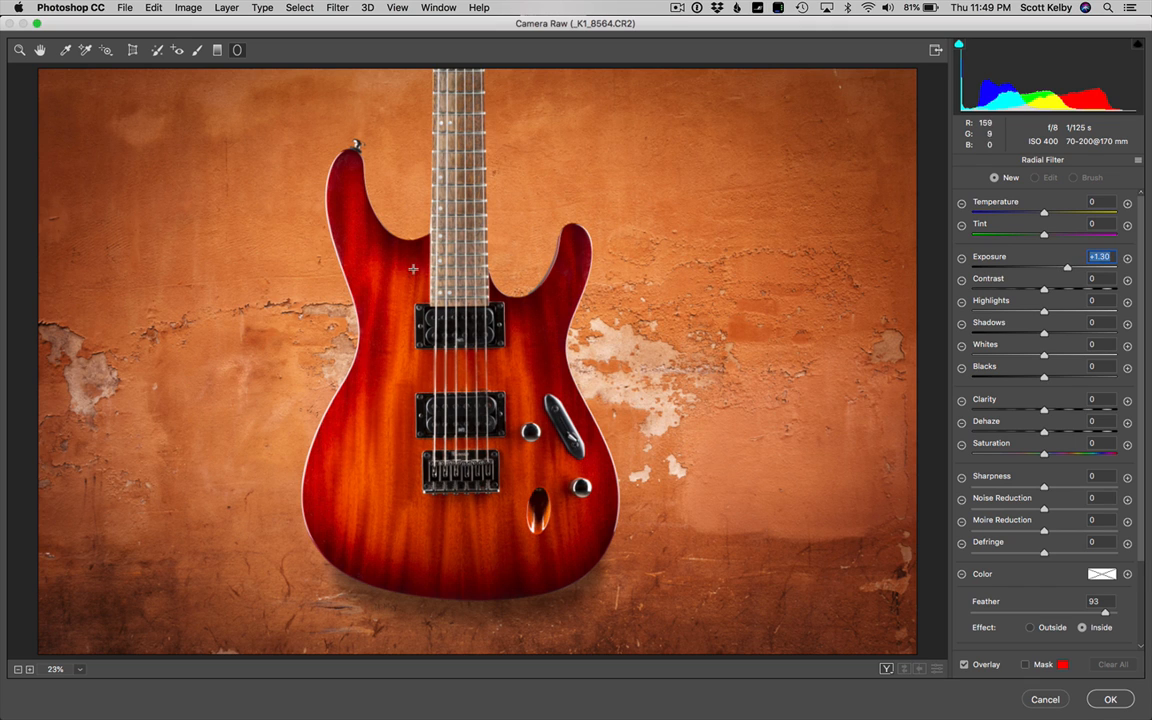
{"action": "left_click_drag", "start_coordinate": [398, 270], "coordinate": [458, 330]}
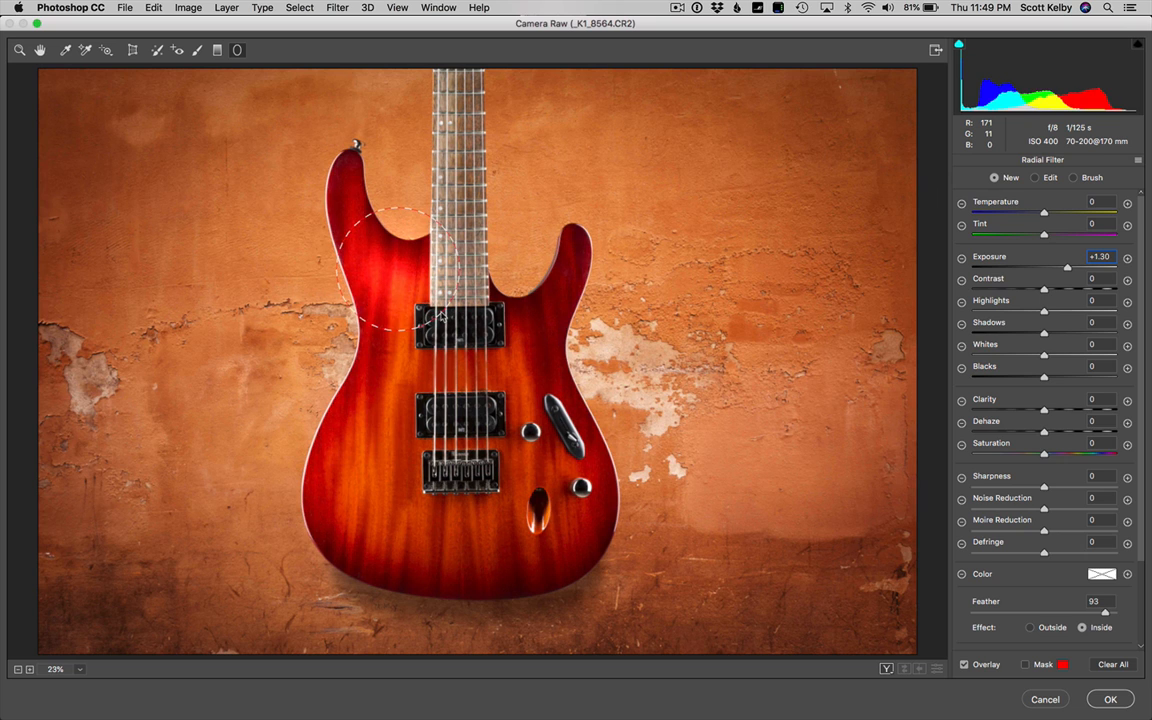
{"action": "left_click_drag", "start_coordinate": [414, 284], "coordinate": [378, 271]}
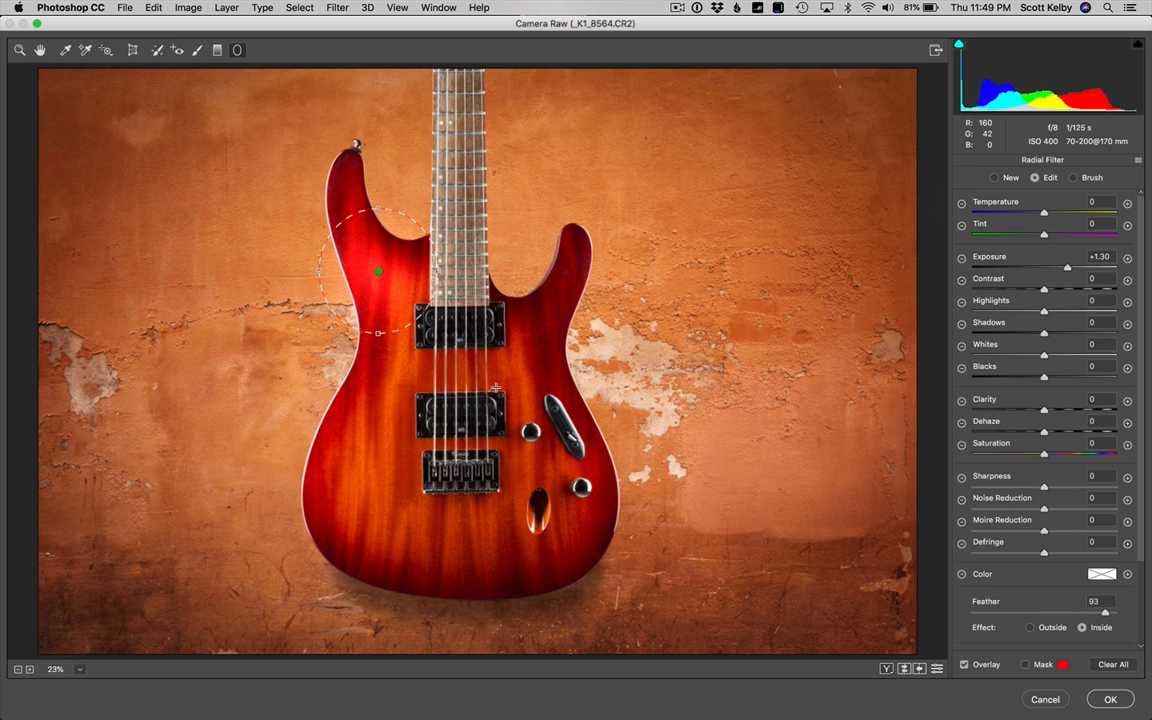
Duplicate the radial filter twice, placing one copy on the lower-left body and one between the pickups right of the strings
{"action": "key", "text": "alt"}
{"action": "right_click", "coordinate": [380, 272]}
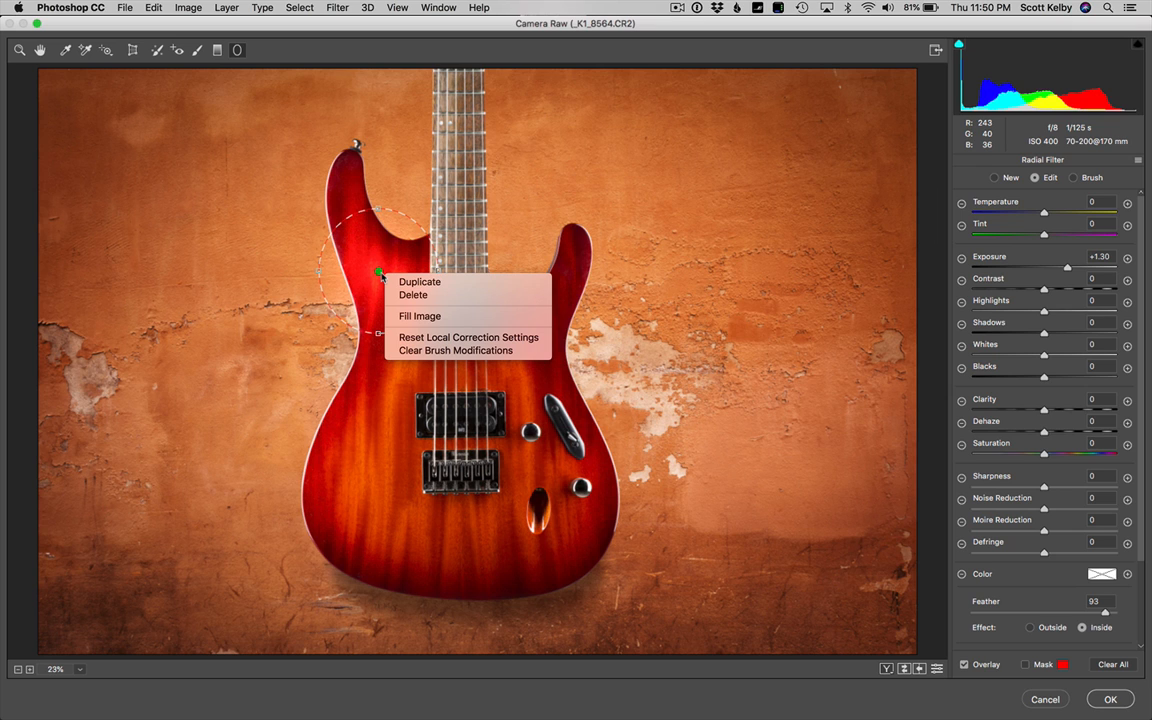
{"action": "left_click", "coordinate": [443, 284]}
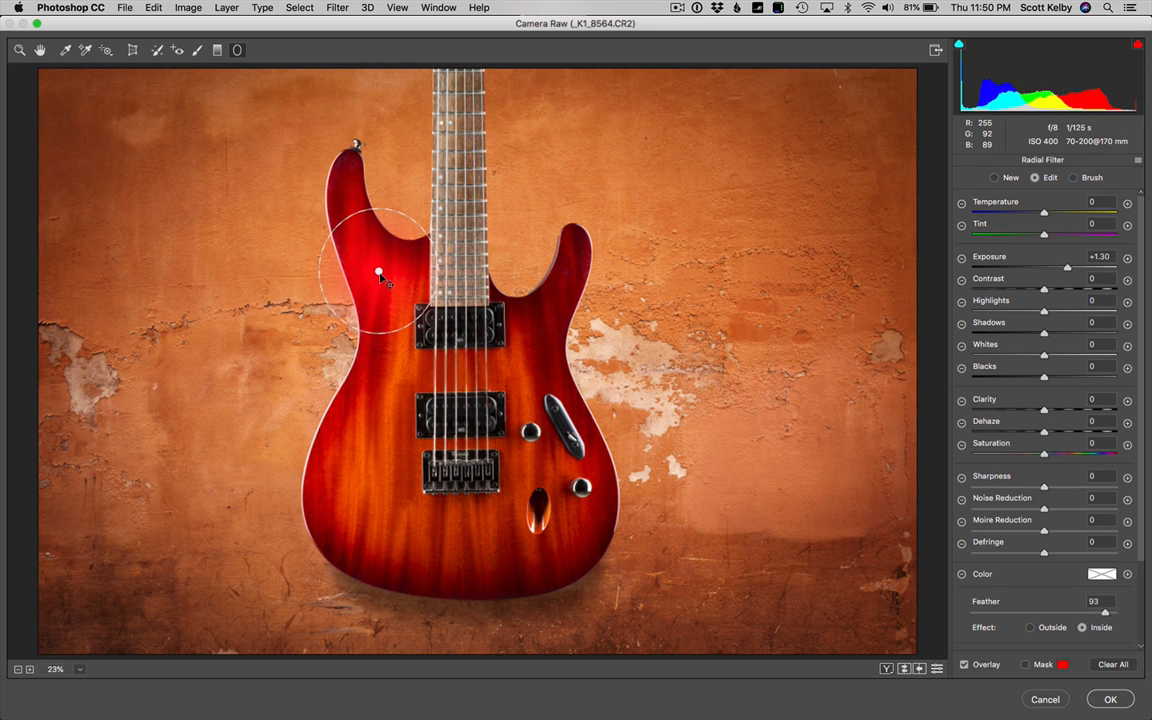
{"action": "left_click_drag", "start_coordinate": [380, 302], "coordinate": [378, 517]}
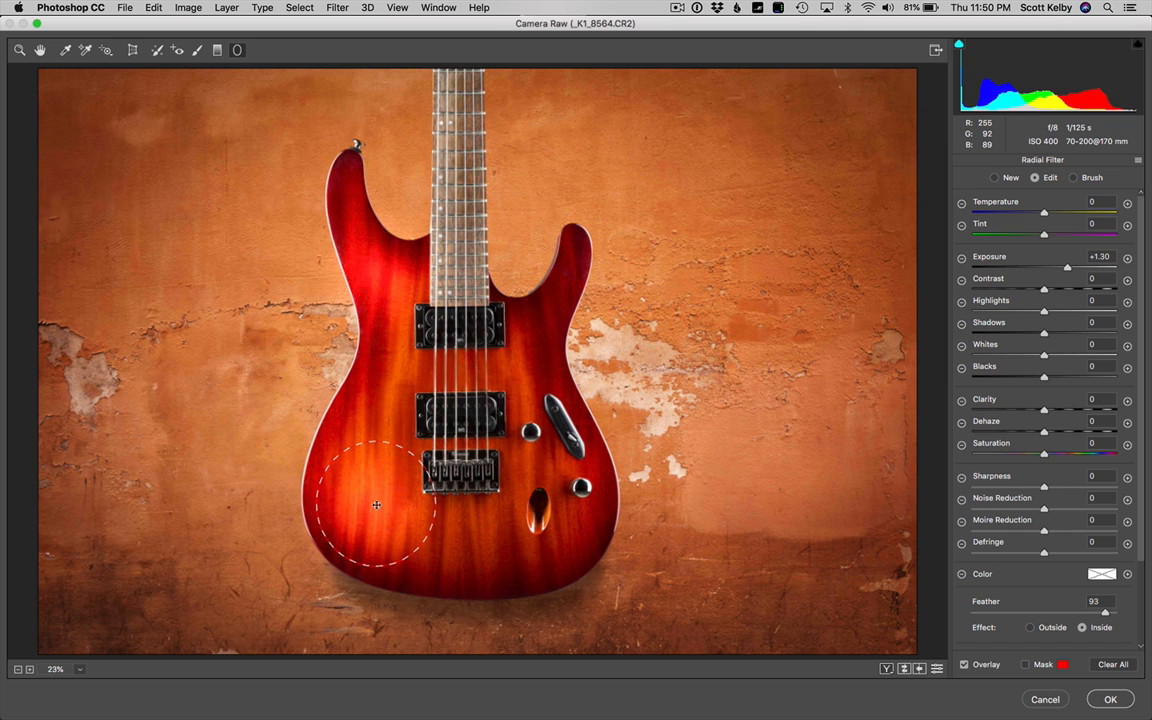
{"action": "right_click", "coordinate": [376, 504]}
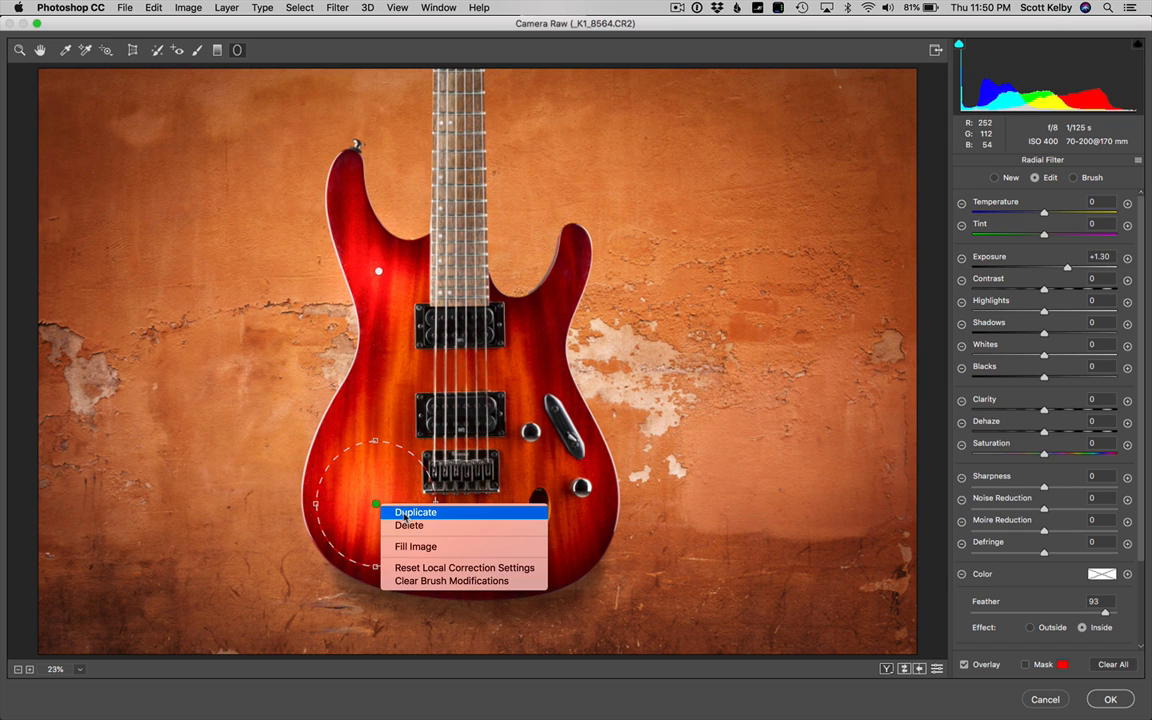
{"action": "left_click", "coordinate": [405, 513]}
{"action": "left_click_drag", "start_coordinate": [375, 504], "coordinate": [497, 374]}
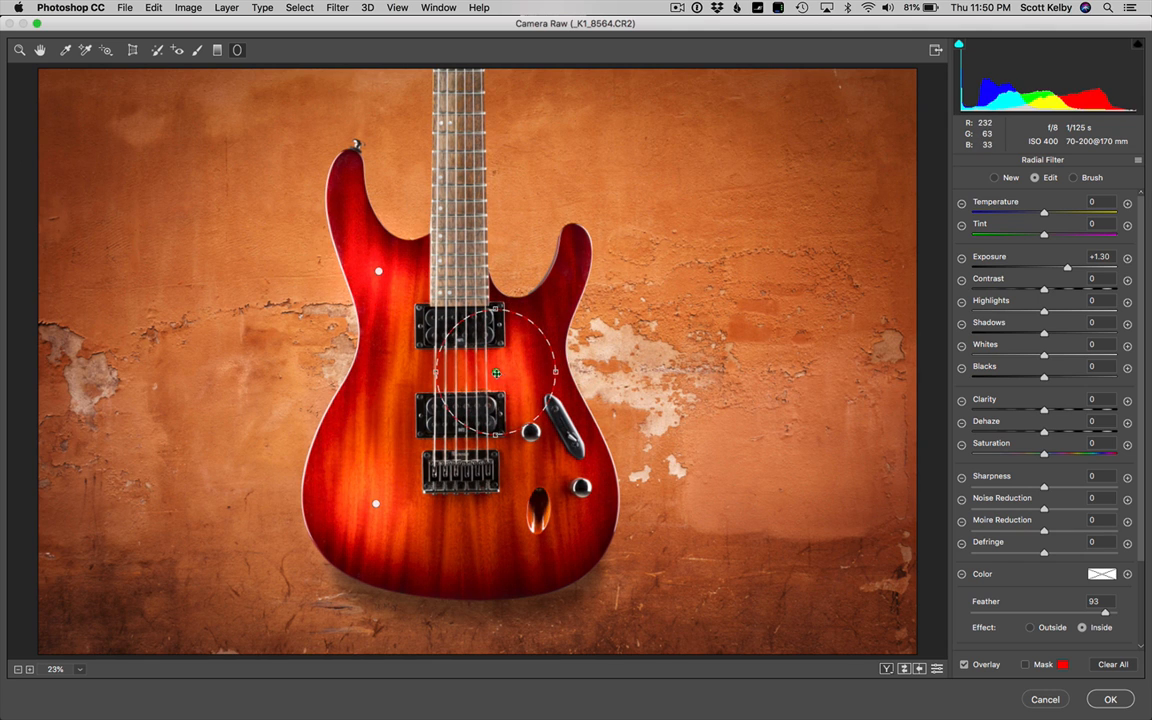
Duplicate the radial filter onto the guitar's lower-right body and again onto the base of its right horn
{"action": "right_click", "coordinate": [496, 373]}
{"action": "left_click", "coordinate": [520, 381]}
{"action": "left_click_drag", "start_coordinate": [497, 372], "coordinate": [566, 525]}
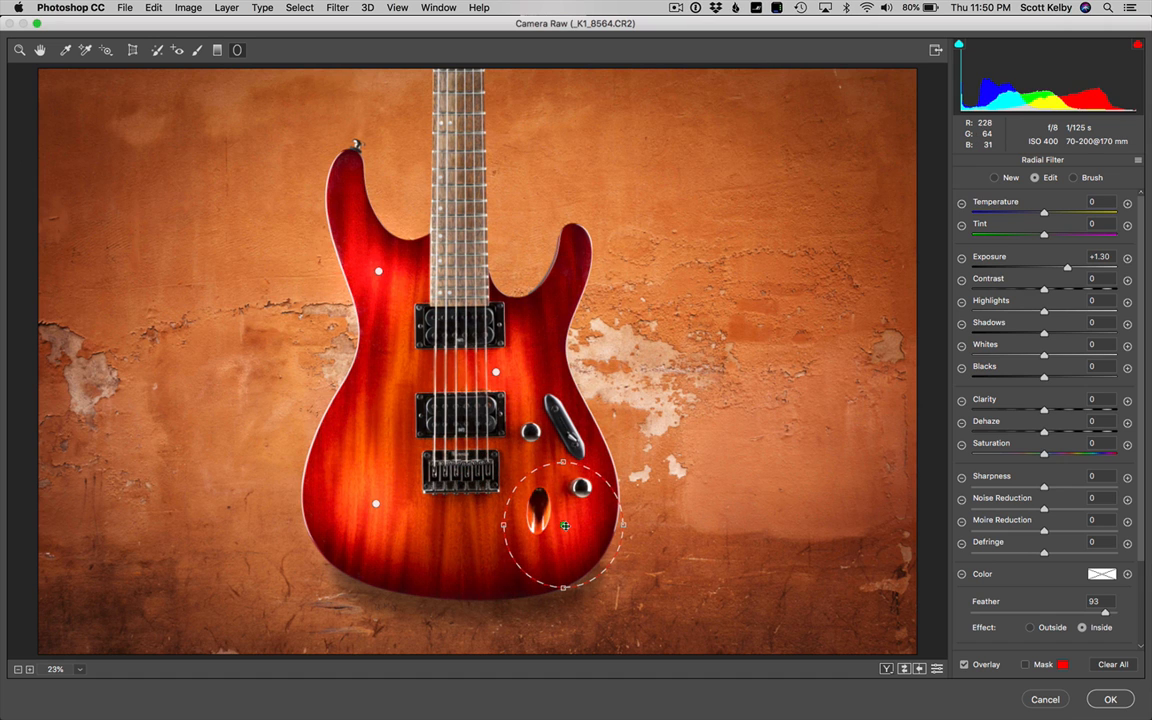
{"action": "right_click", "coordinate": [566, 525]}
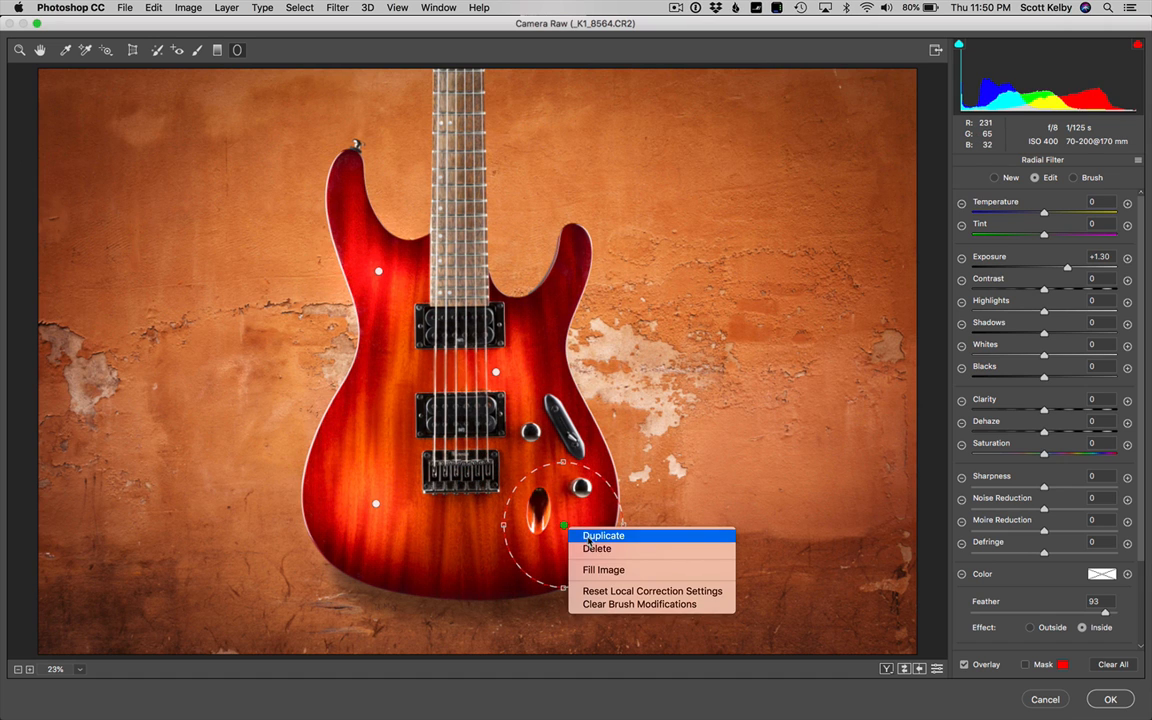
{"action": "left_click", "coordinate": [603, 536]}
{"action": "left_click_drag", "start_coordinate": [563, 524], "coordinate": [562, 307]}
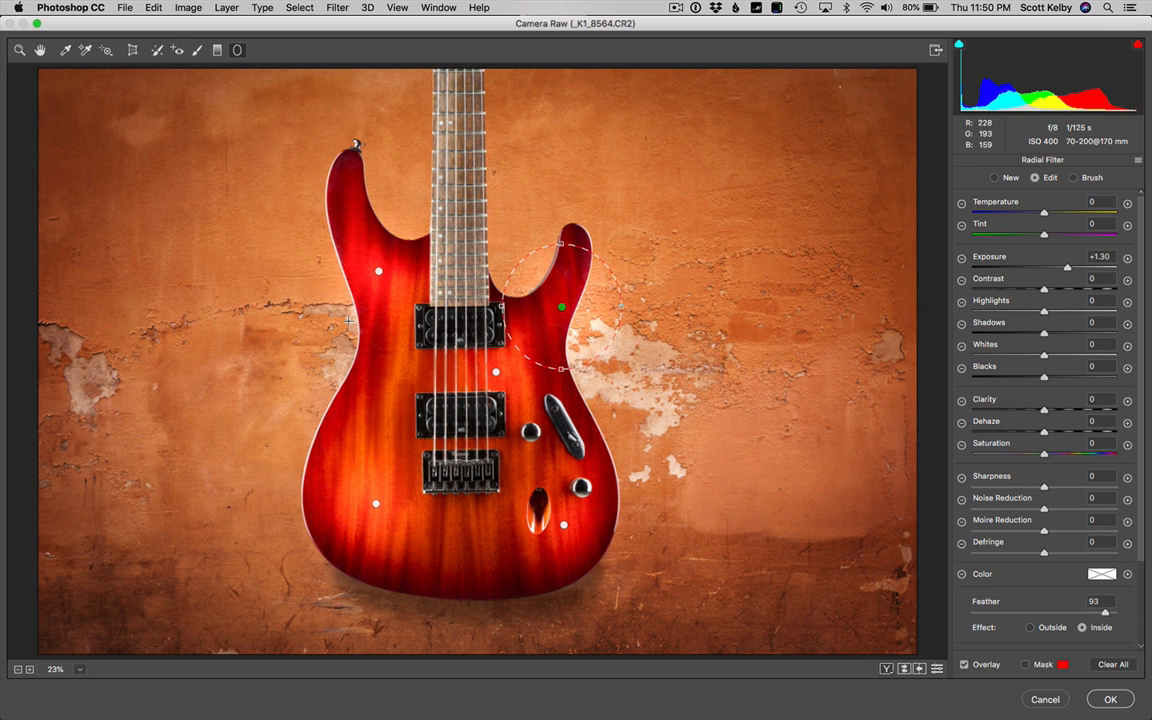
Shift the lower-right radial filter slightly down and inward, nudge the central one left, and apply the Camera Raw filter
{"action": "left_click", "coordinate": [564, 526]}
{"action": "left_click_drag", "start_coordinate": [564, 526], "coordinate": [549, 545]}
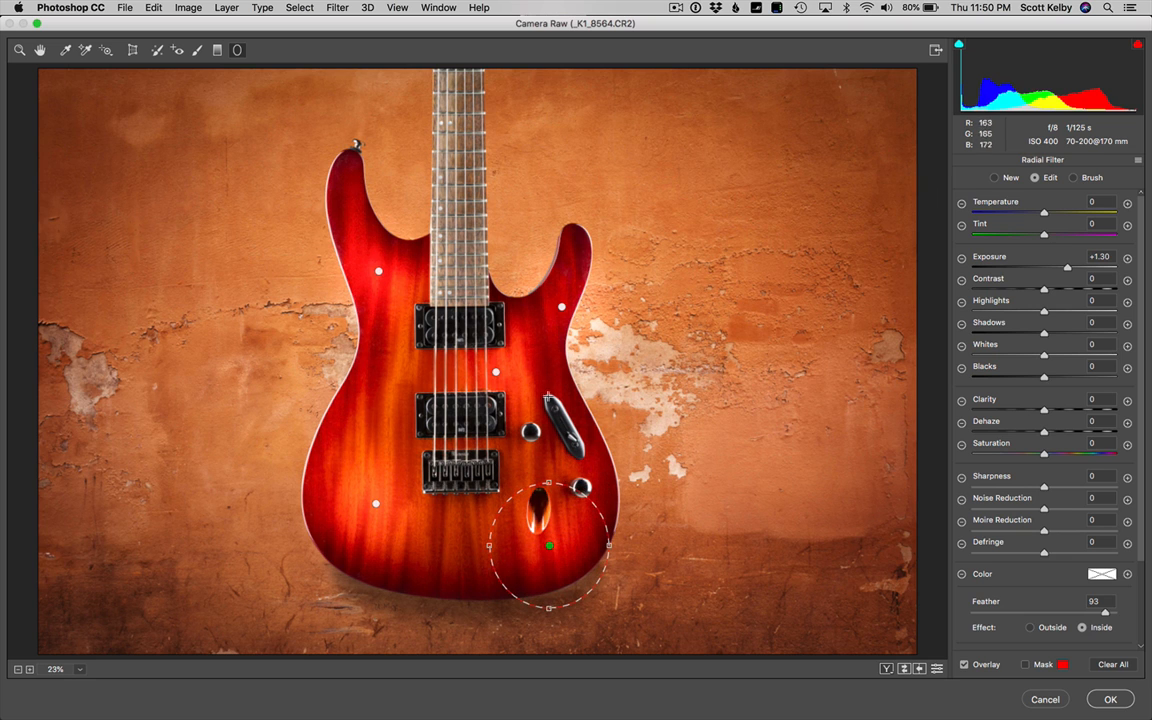
{"action": "left_click_drag", "start_coordinate": [496, 372], "coordinate": [487, 374]}
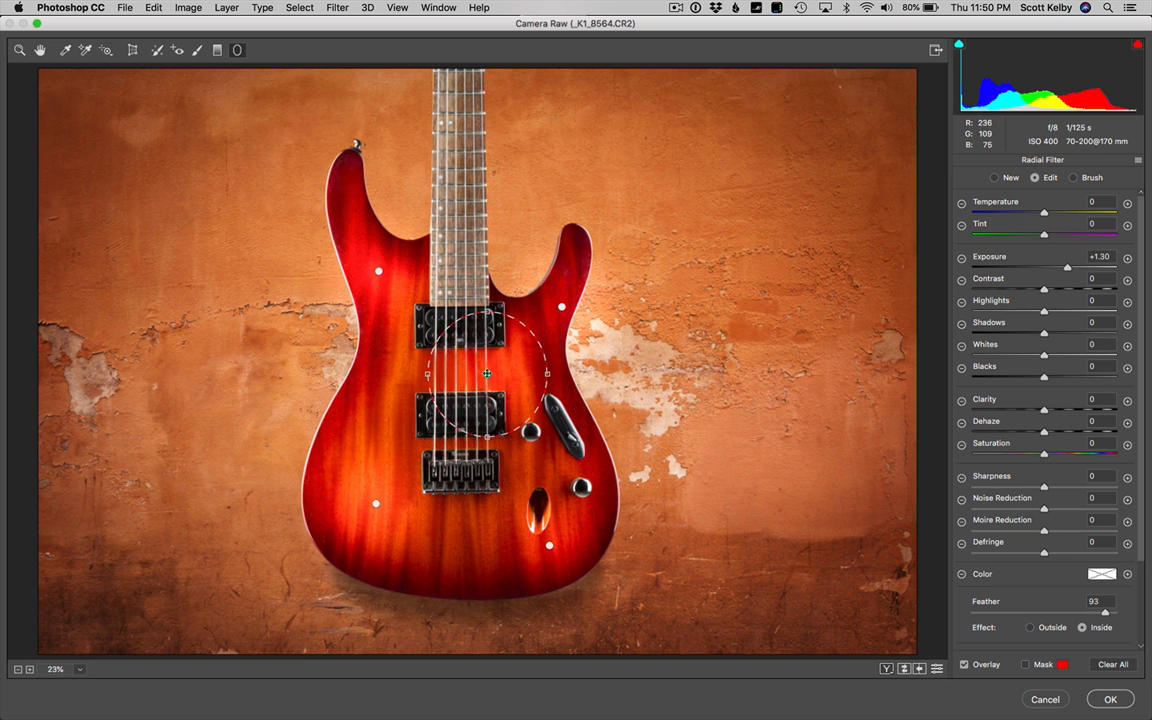
{"action": "left_click", "coordinate": [1111, 700]}
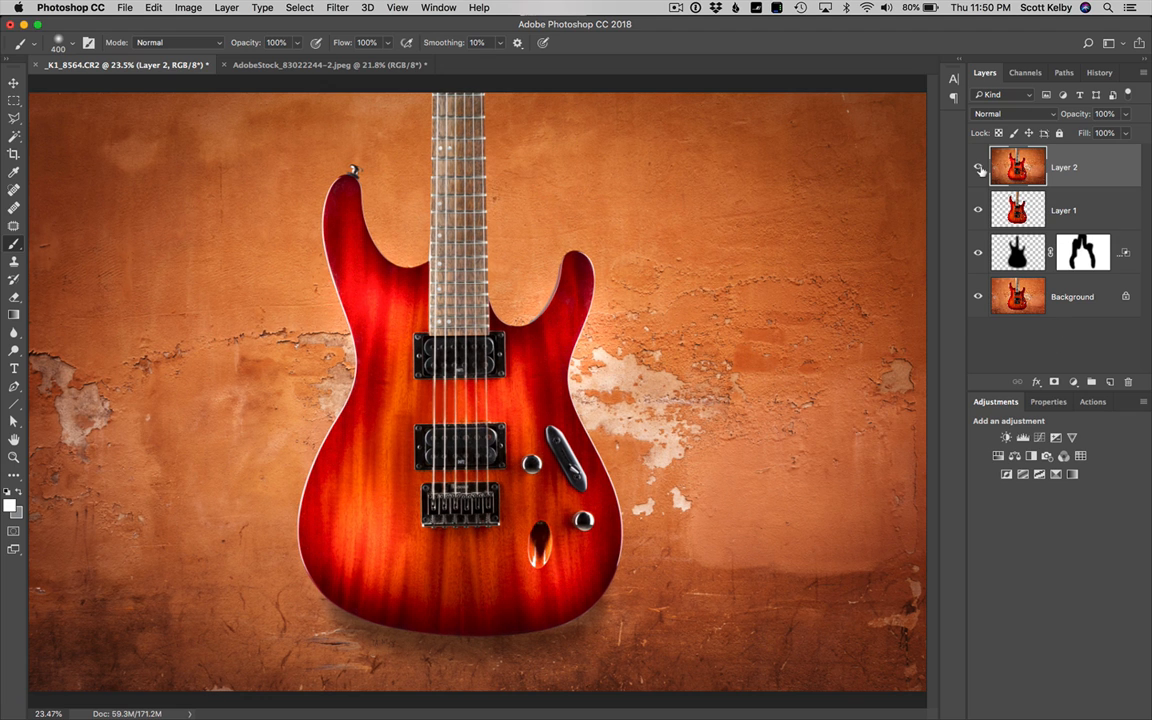
Compare the image with the Camera Raw-adjusted Layer 2 hidden and shown
{"action": "left_click", "coordinate": [979, 168]}
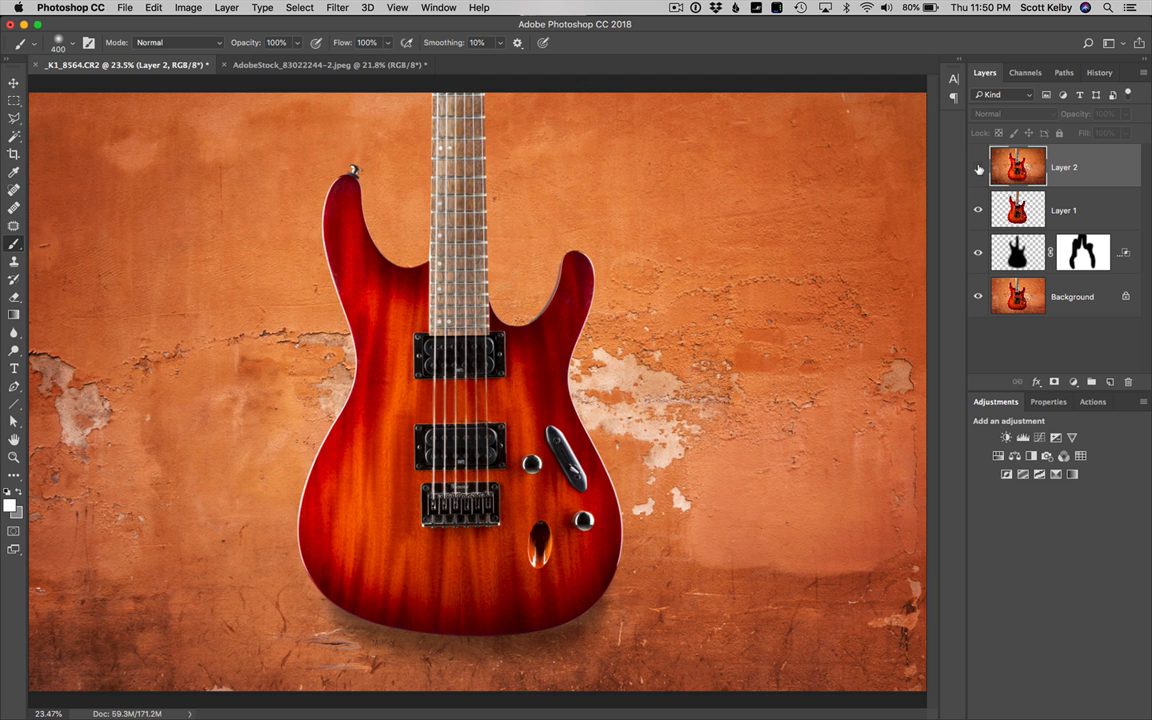
{"action": "left_click", "coordinate": [979, 168]}
{"action": "left_click", "coordinate": [979, 168]}
{"action": "left_click", "coordinate": [979, 168]}
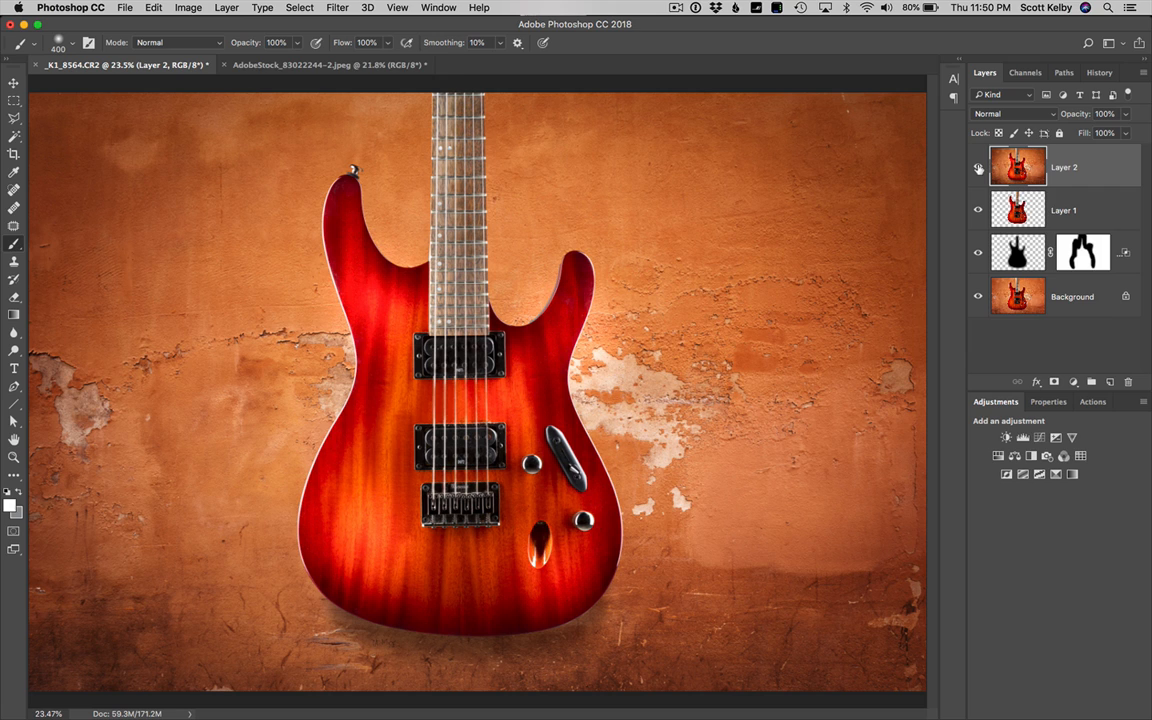
Duplicate Layer 2 and set the copy's blend mode to Multiply
{"action": "key", "text": "super+j"}
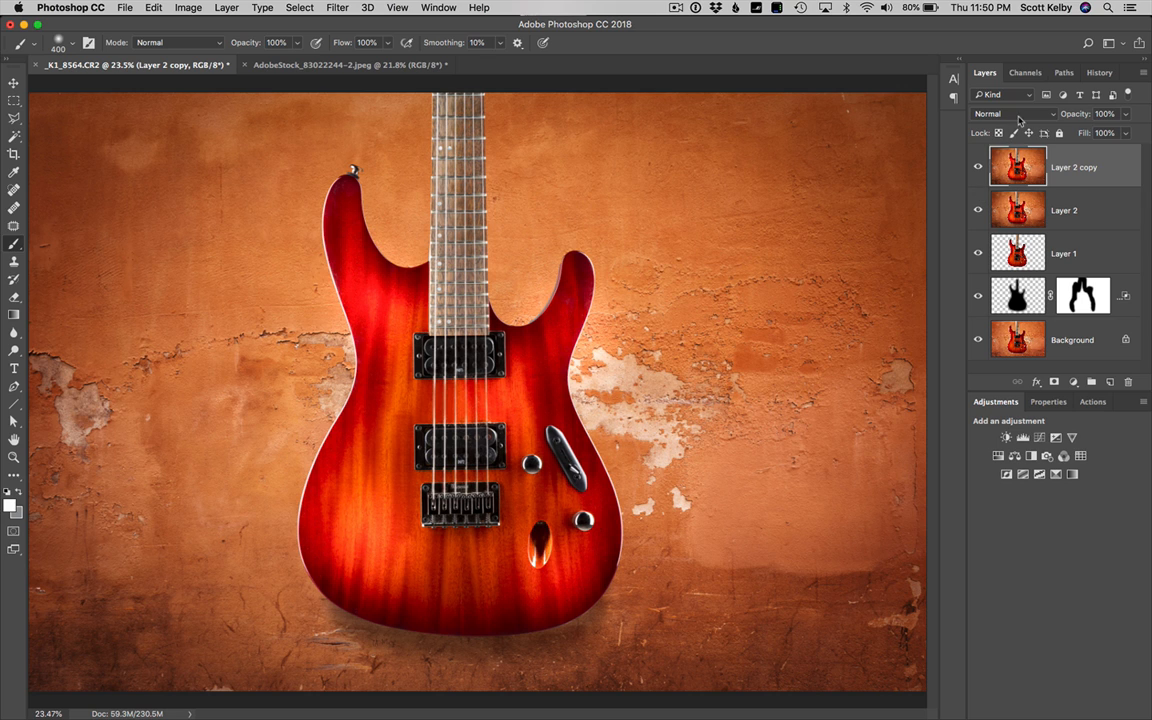
{"action": "left_click", "coordinate": [1020, 118]}
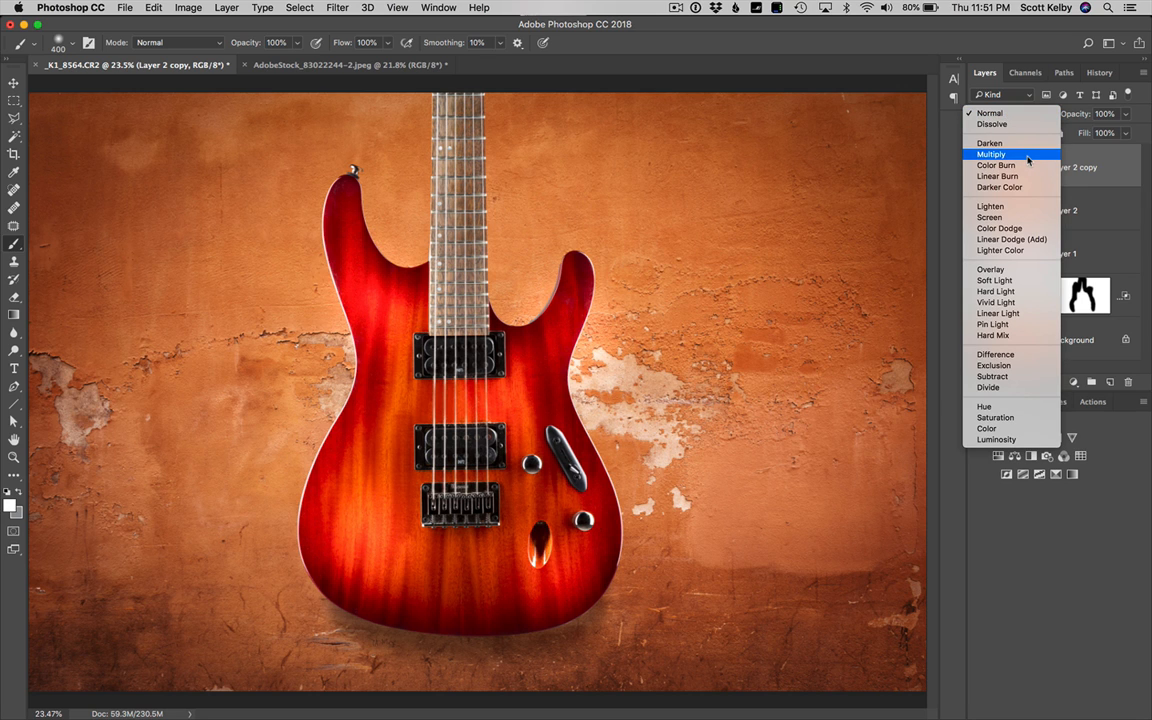
{"action": "left_click", "coordinate": [1028, 156]}
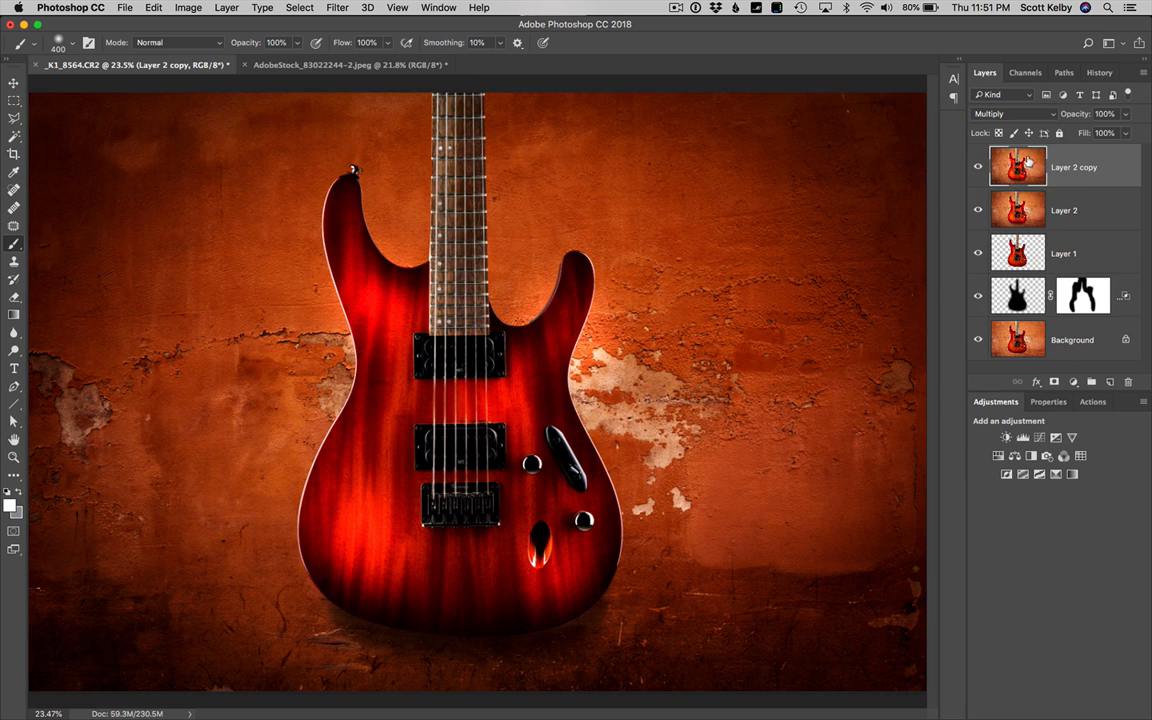
Add a layer mask to the Multiply layer and darken its centre with one dab of a soft black 4400 px brush over the guitar
{"action": "key", "text": "super+minus"}
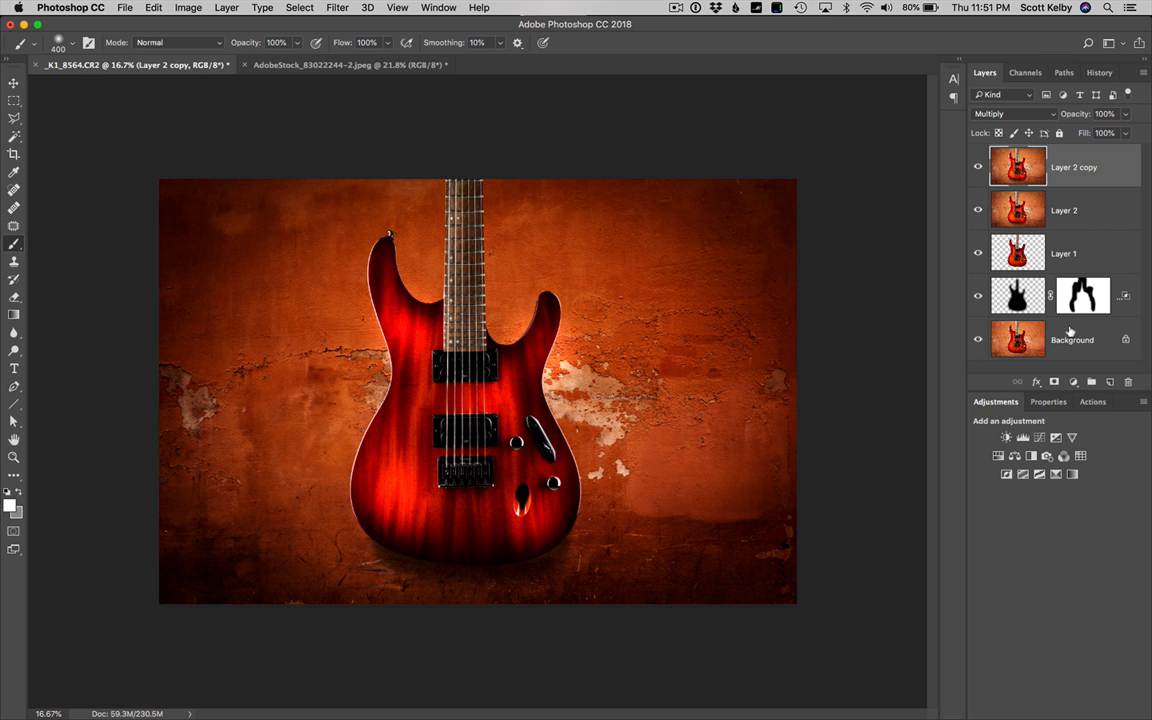
{"action": "left_click", "coordinate": [1054, 383]}
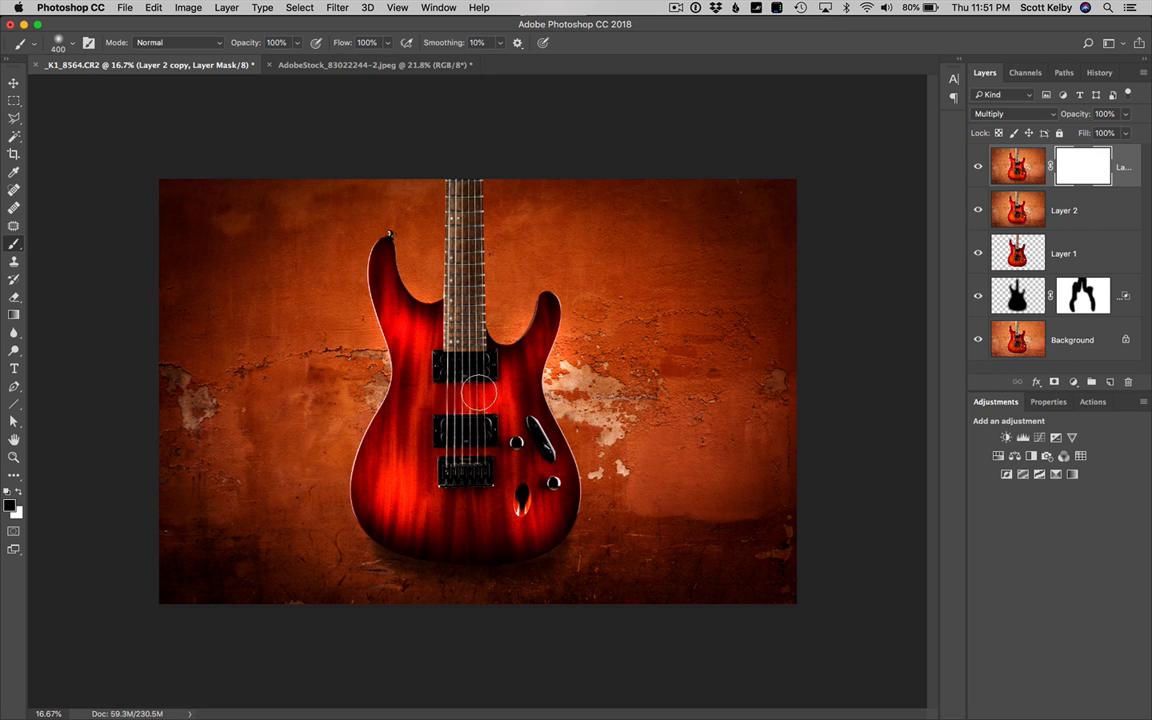
{"action": "key", "text": "bracketright"}
{"action": "key", "text": "bracketright"}
{"action": "key", "text": "bracketright"}
{"action": "key", "text": "bracketright"}
{"action": "key", "text": "bracketright"}
{"action": "key", "text": "bracketright"}
{"action": "key", "text": "bracketright"}
{"action": "key", "text": "bracketright"}
{"action": "key", "text": "bracketright"}
{"action": "key", "text": "bracketright"}
{"action": "key", "text": "bracketright"}
{"action": "key", "text": "bracketright"}
{"action": "key", "text": "bracketright"}
{"action": "key", "text": "bracketright"}
{"action": "key", "text": "bracketright"}
{"action": "key", "text": "bracketright"}
{"action": "key", "text": "bracketright"}
{"action": "key", "text": "bracketright"}
{"action": "key", "text": "bracketright"}
{"action": "key", "text": "bracketright"}
{"action": "key", "text": "bracketright"}
{"action": "key", "text": "bracketright"}
{"action": "key", "text": "bracketright"}
{"action": "key", "text": "bracketright"}
{"action": "key", "text": "bracketright"}
{"action": "key", "text": "bracketright"}
{"action": "key", "text": "bracketright"}
{"action": "key", "text": "bracketright"}
{"action": "key", "text": "bracketright"}
{"action": "key", "text": "bracketright"}
{"action": "key", "text": "bracketright"}
{"action": "key", "text": "bracketright"}
{"action": "key", "text": "bracketright"}
{"action": "key", "text": "bracketright"}
{"action": "key", "text": "bracketright"}
{"action": "key", "text": "bracketright"}
{"action": "key", "text": "bracketright"}
{"action": "key", "text": "bracketright"}
{"action": "key", "text": "bracketright"}
{"action": "key", "text": "bracketright"}
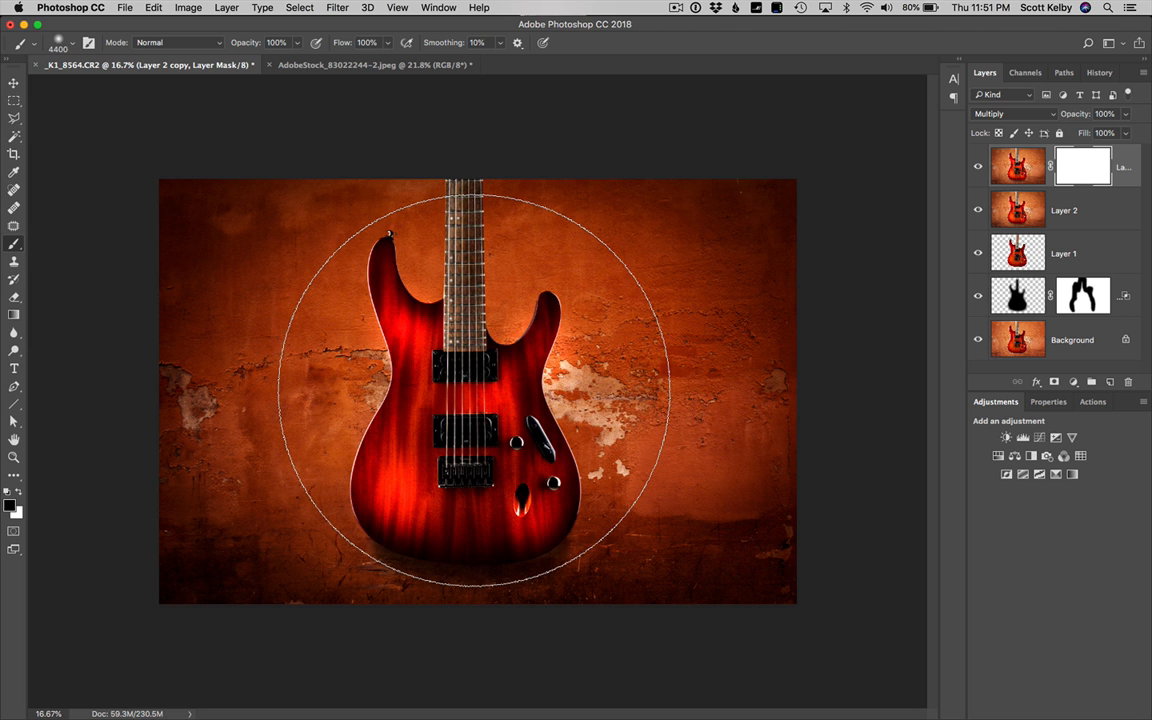
{"action": "left_click", "coordinate": [463, 391]}
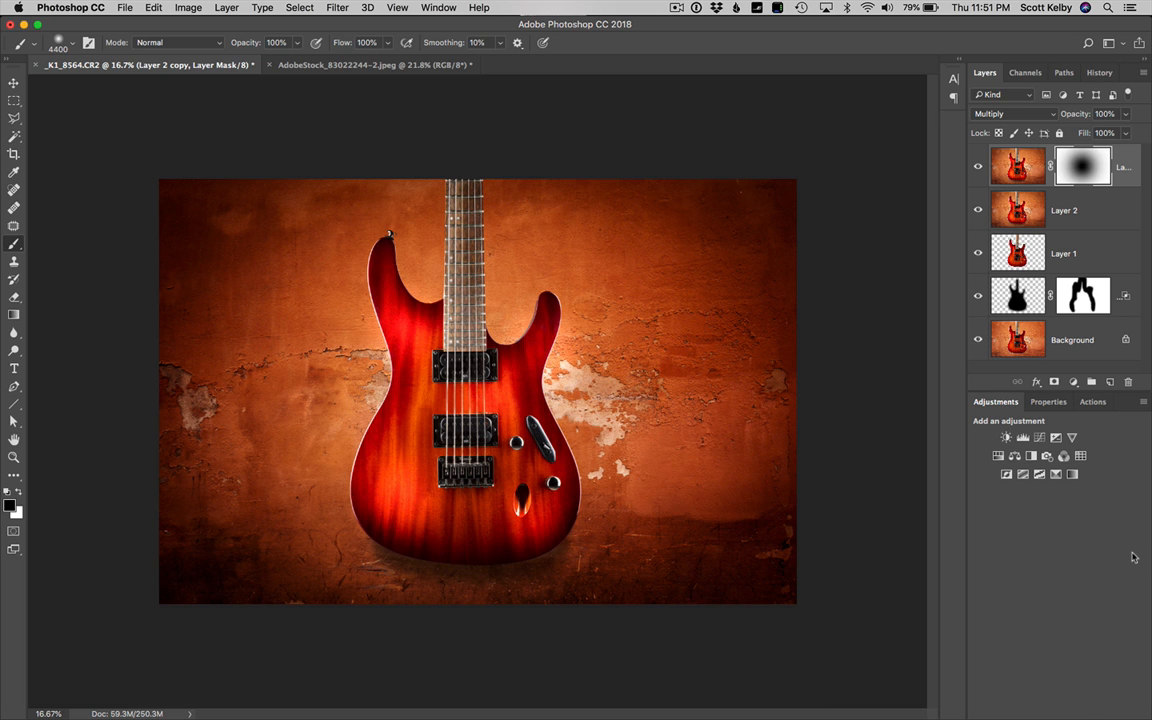
Fit the image on screen and compare it with all layers above the Background hidden and shown
{"action": "left_click", "coordinate": [14, 83]}
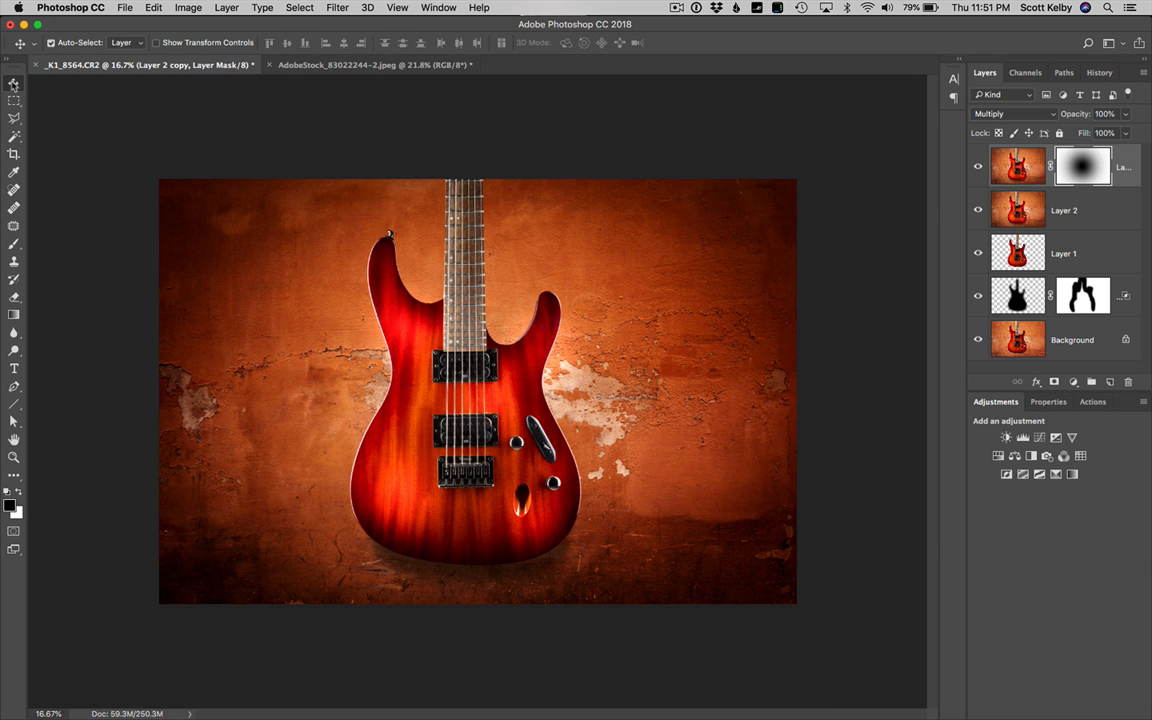
{"action": "key", "text": "super+equal"}
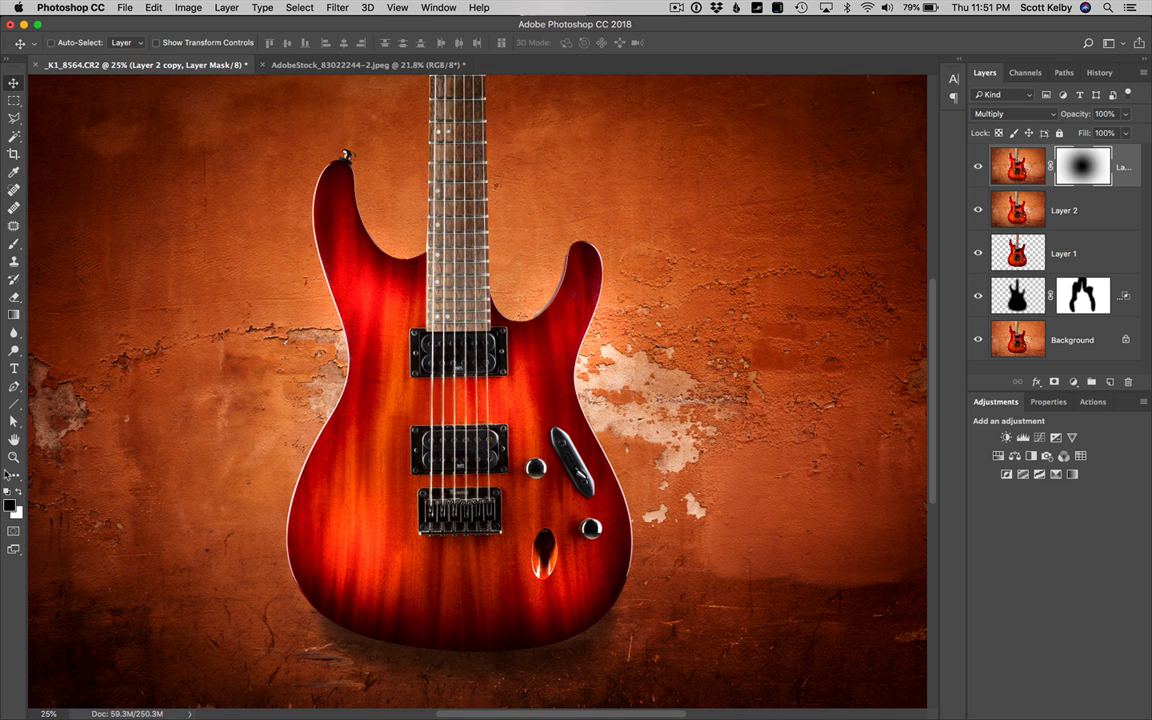
{"action": "double_click", "coordinate": [15, 439]}
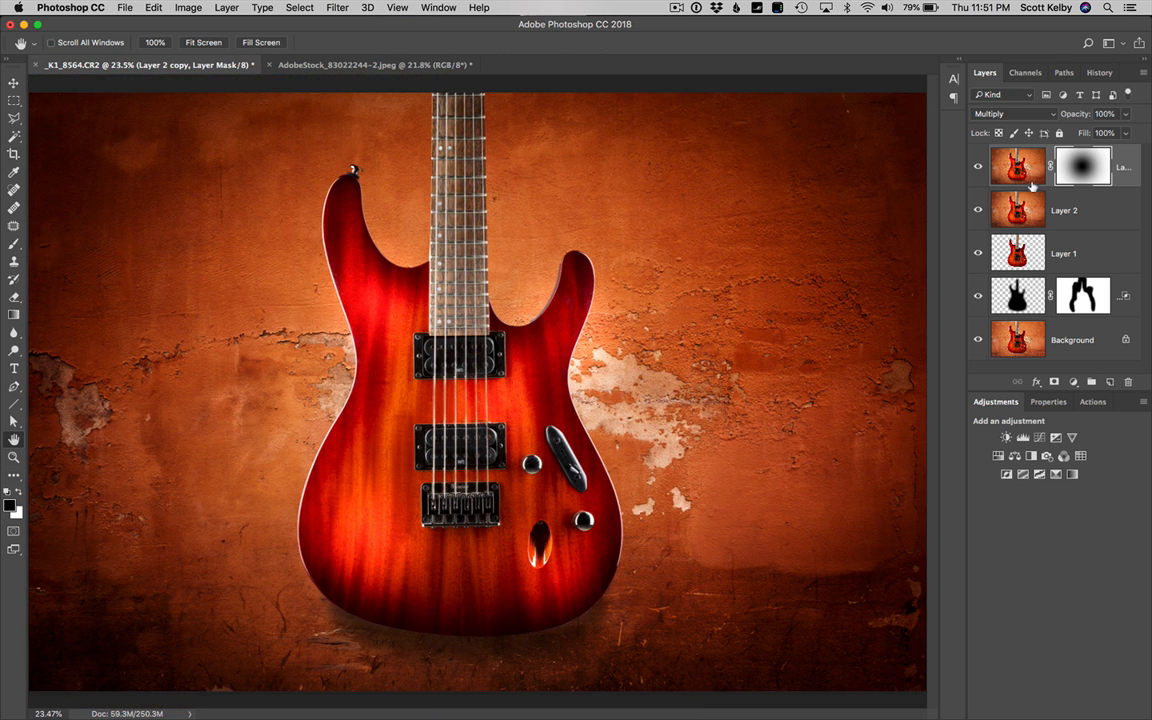
{"action": "left_click", "coordinate": [978, 167]}
{"action": "left_click", "coordinate": [978, 253]}
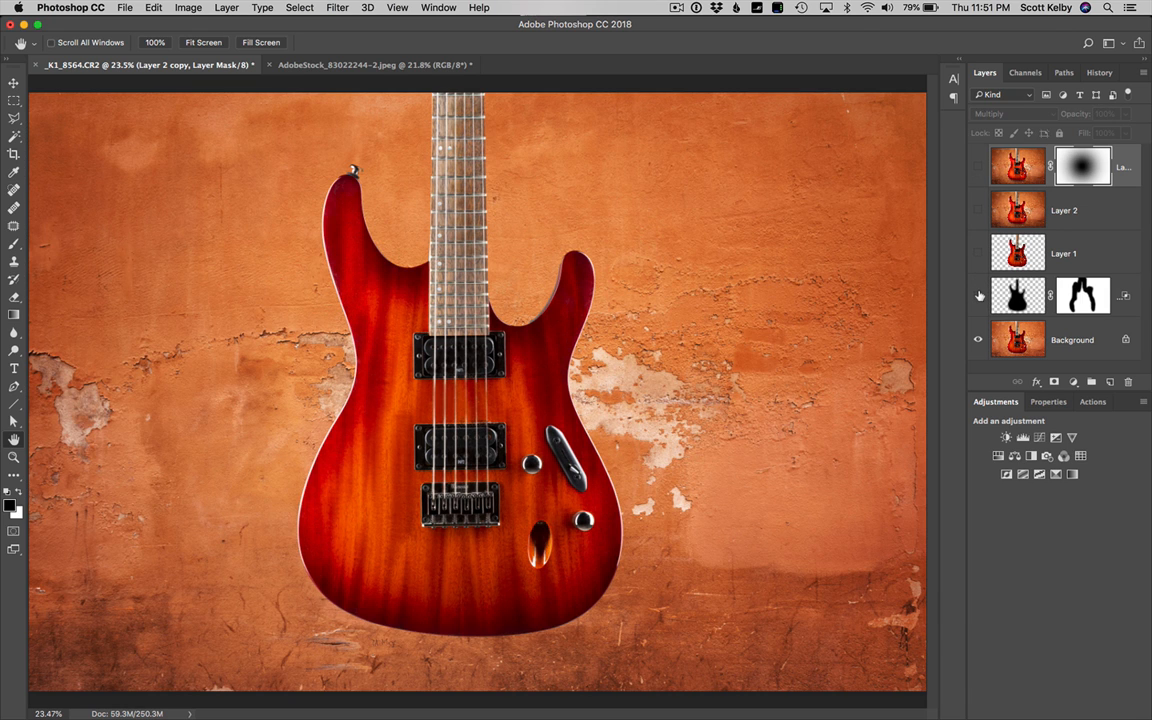
{"action": "left_click_drag", "start_coordinate": [979, 304], "coordinate": [978, 170]}
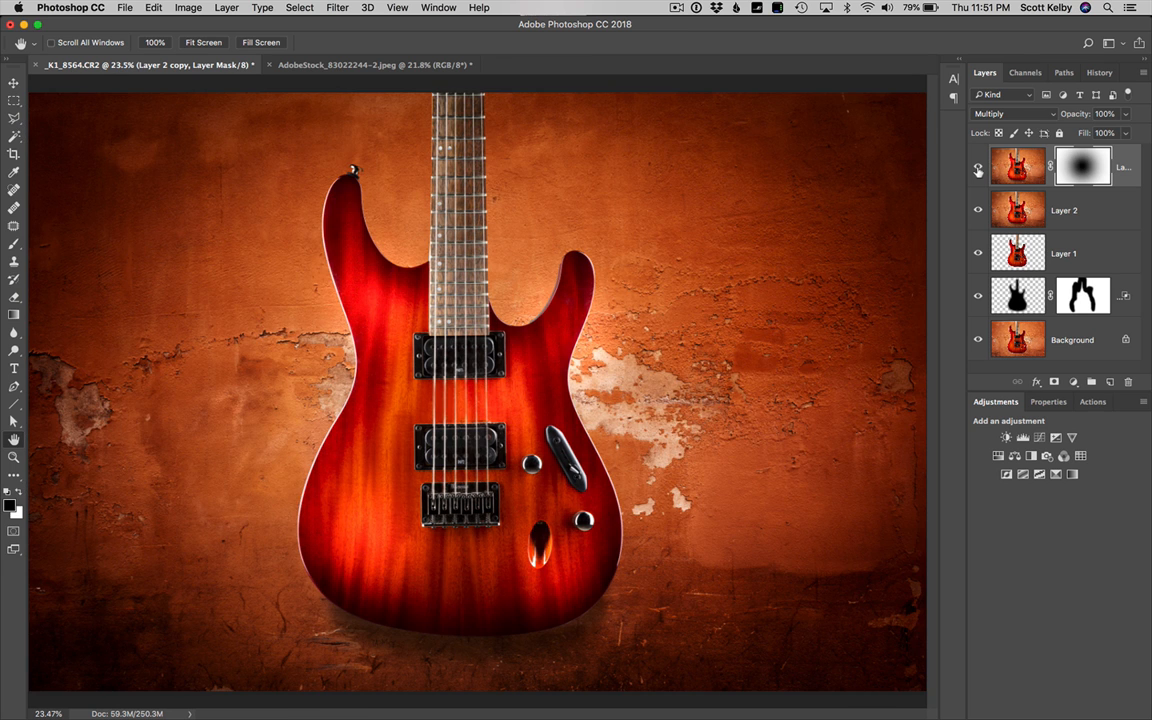
{"action": "mouse_move", "coordinate": [979, 297]}
{"action": "left_mouse_down"}
{"action": "mouse_move", "coordinate": [979, 170]}
{"action": "mouse_move", "coordinate": [980, 297]}
{"action": "left_mouse_up"}
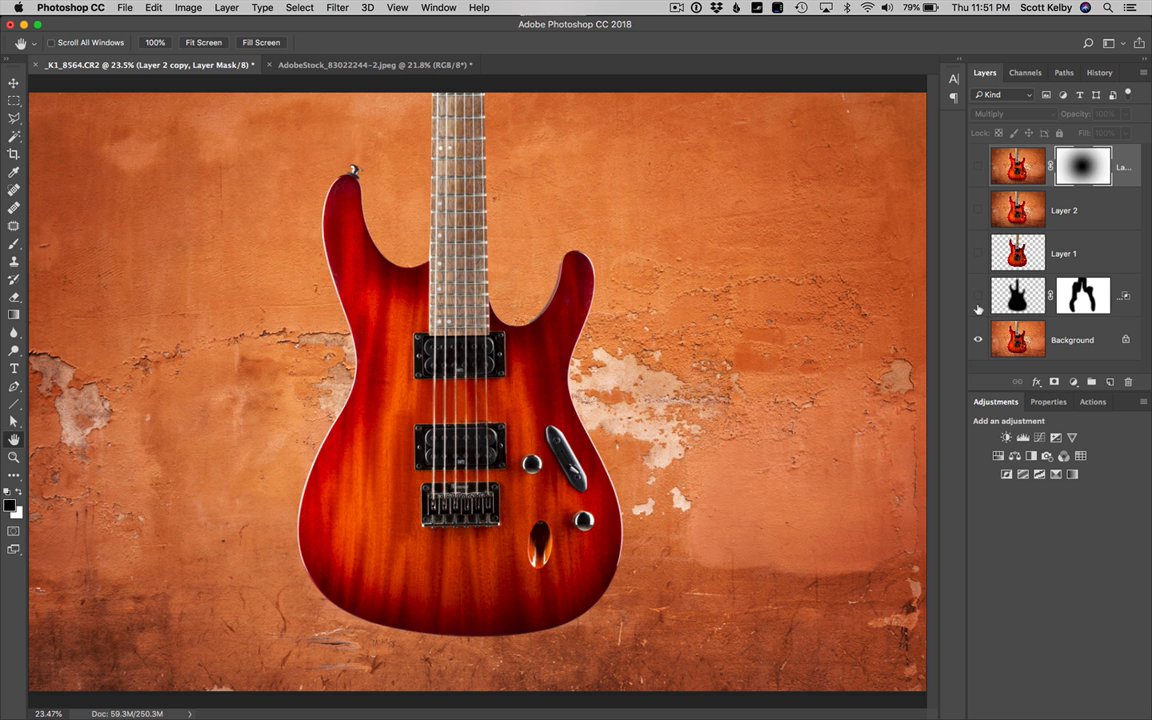
{"action": "left_click", "coordinate": [978, 165]}
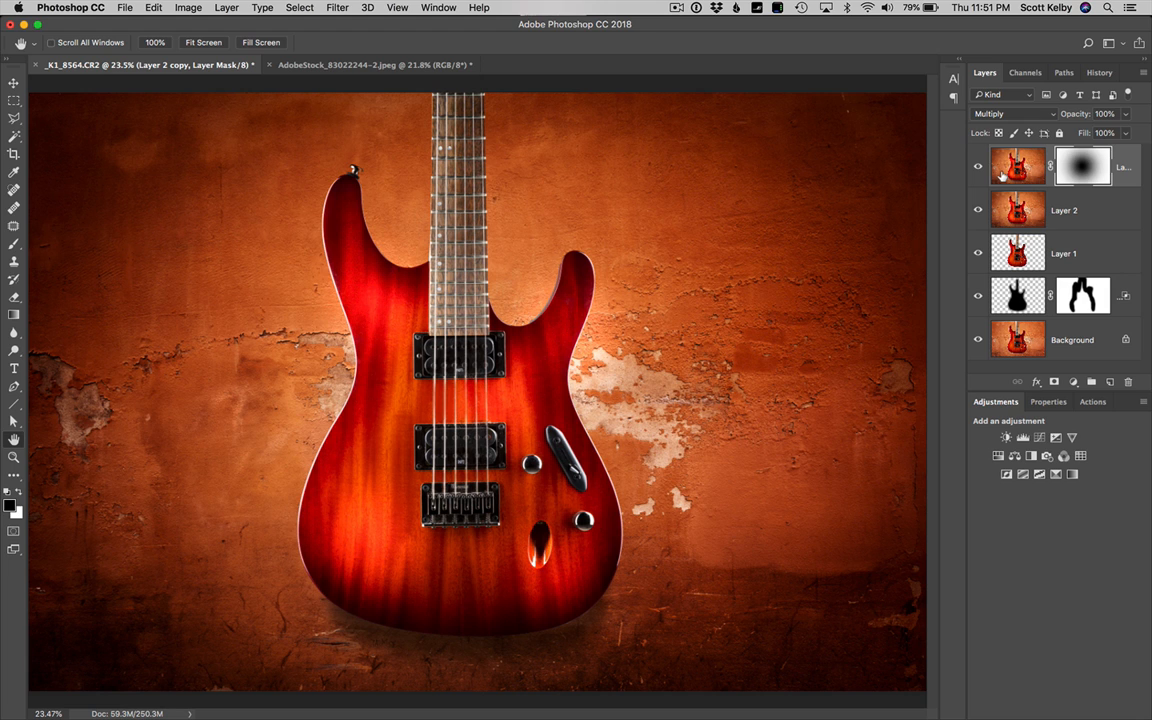
Stamp all visible layers into a new top layer and hide every layer between it and the Background
{"action": "key", "text": "super+alt+shift+e"}
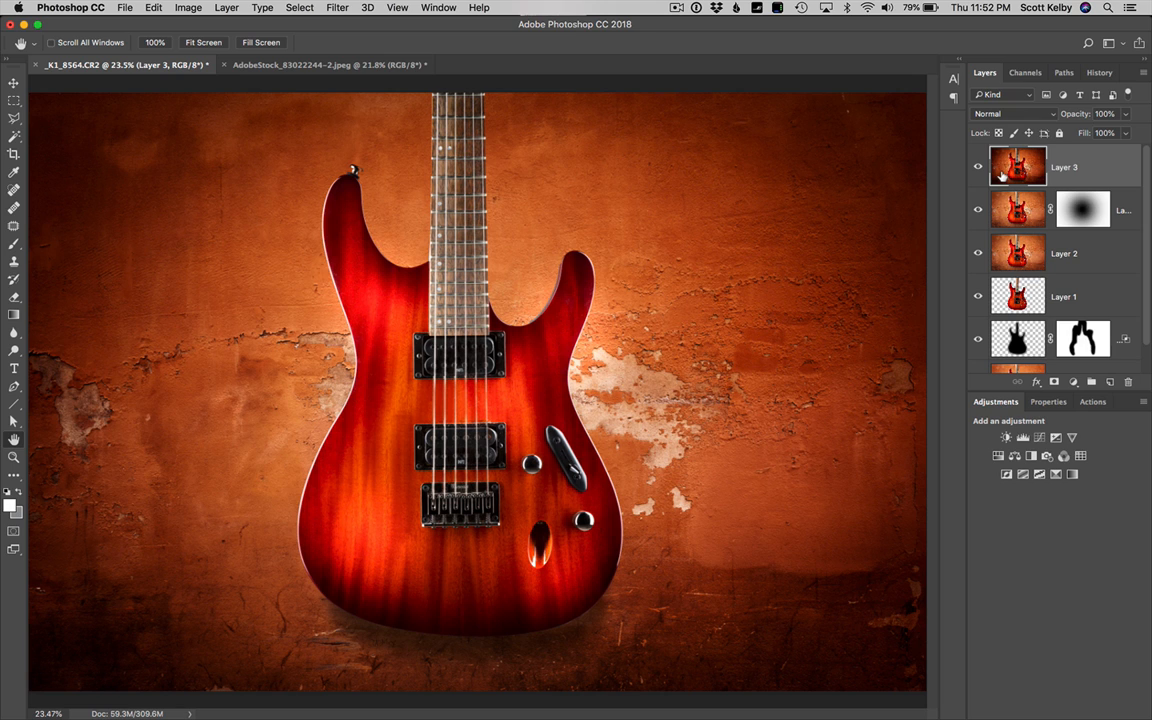
{"action": "left_click", "coordinate": [978, 210]}
{"action": "left_click_drag", "start_coordinate": [977, 249], "coordinate": [980, 335]}
{"action": "left_click", "coordinate": [979, 167]}
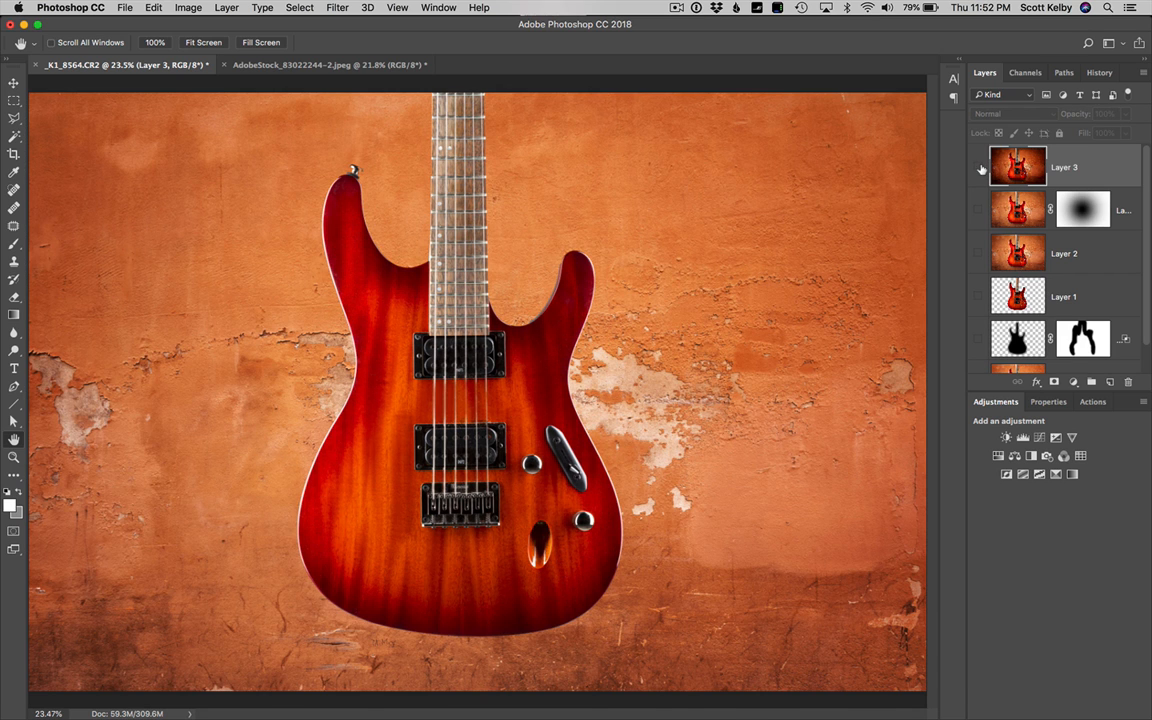
{"action": "left_click", "coordinate": [980, 167]}
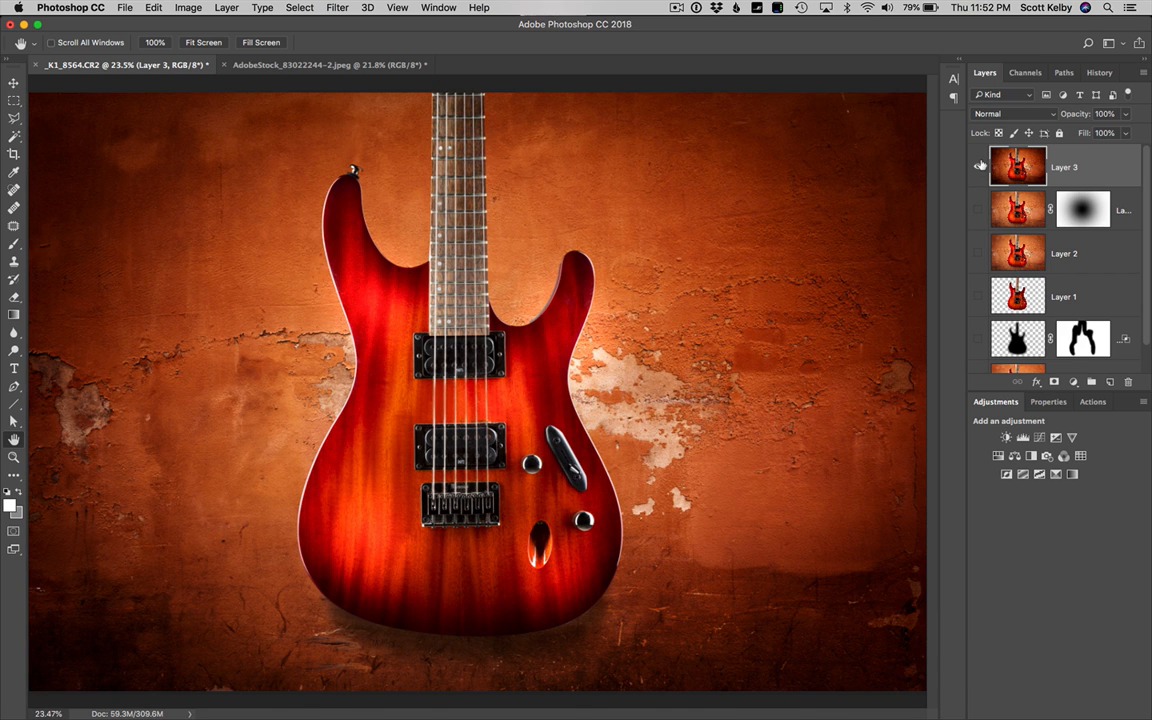
Lower the stamped layer's opacity to 66% and view the image in full screen mode
{"action": "left_click", "coordinate": [1126, 115]}
{"action": "left_click_drag", "start_coordinate": [1127, 133], "coordinate": [1104, 133]}
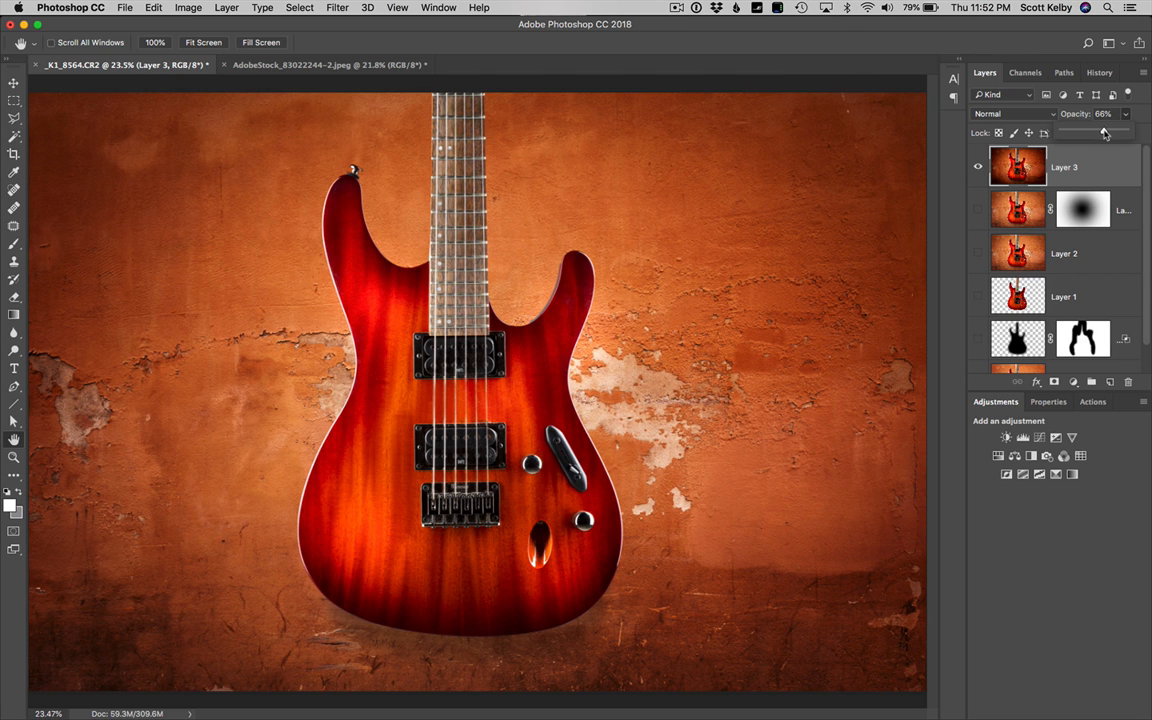
{"action": "key", "text": "f"}
{"action": "key", "text": "f"}
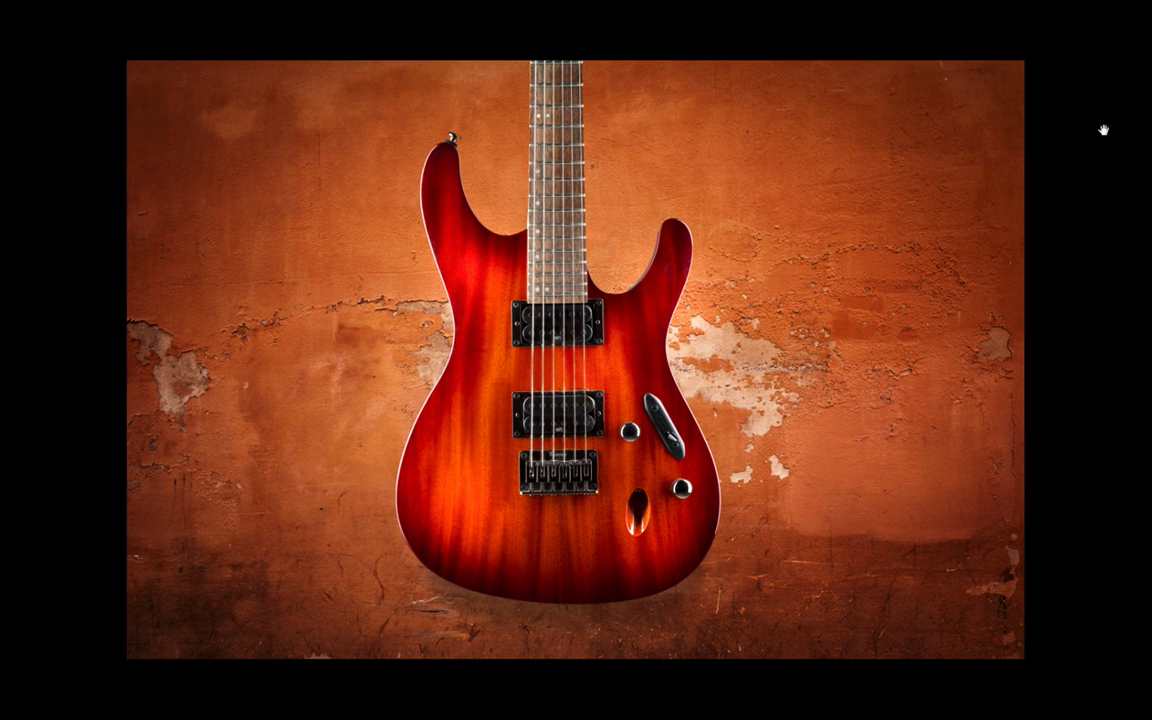